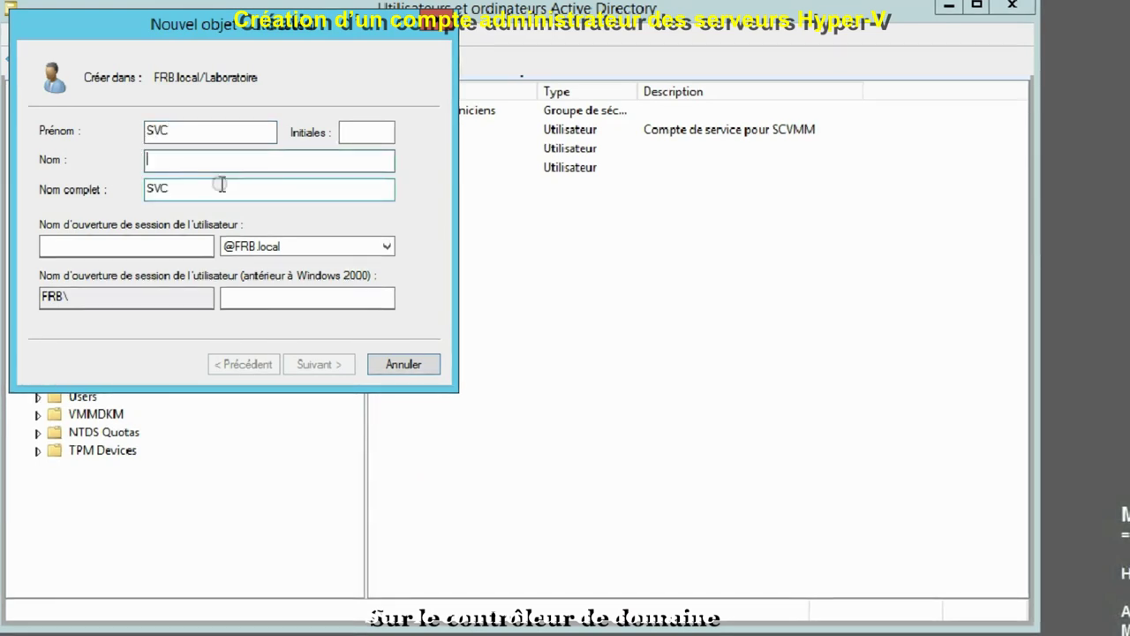
Enter Nom HYPERV and the logon name SVC_HYPERV for the new SVC user
text(HYPERV)
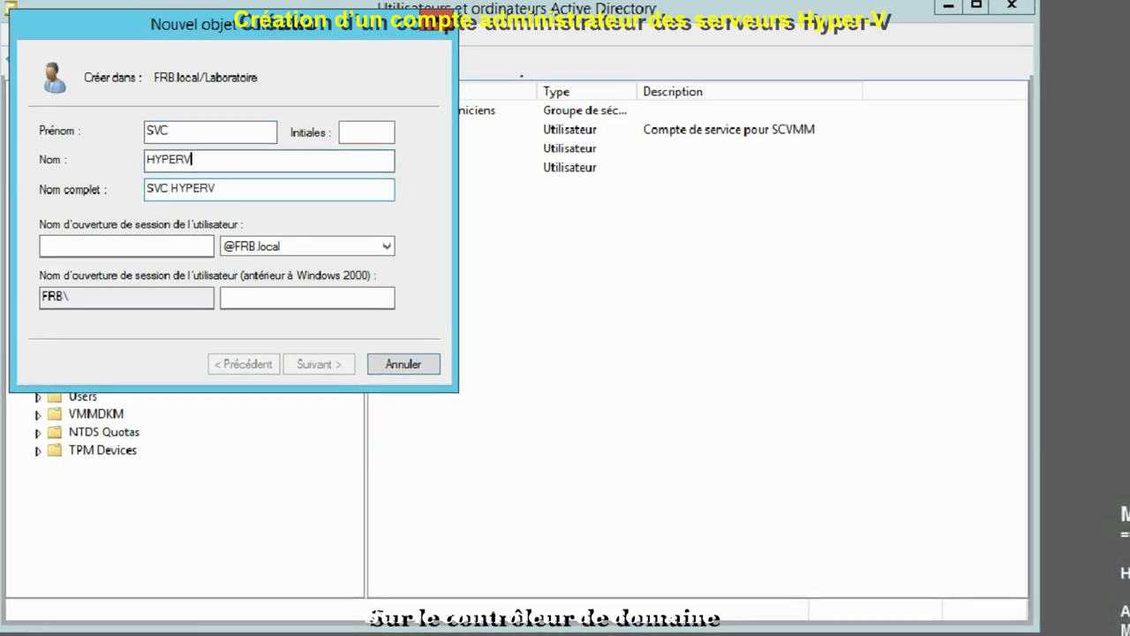
click(113, 244)
text(S)
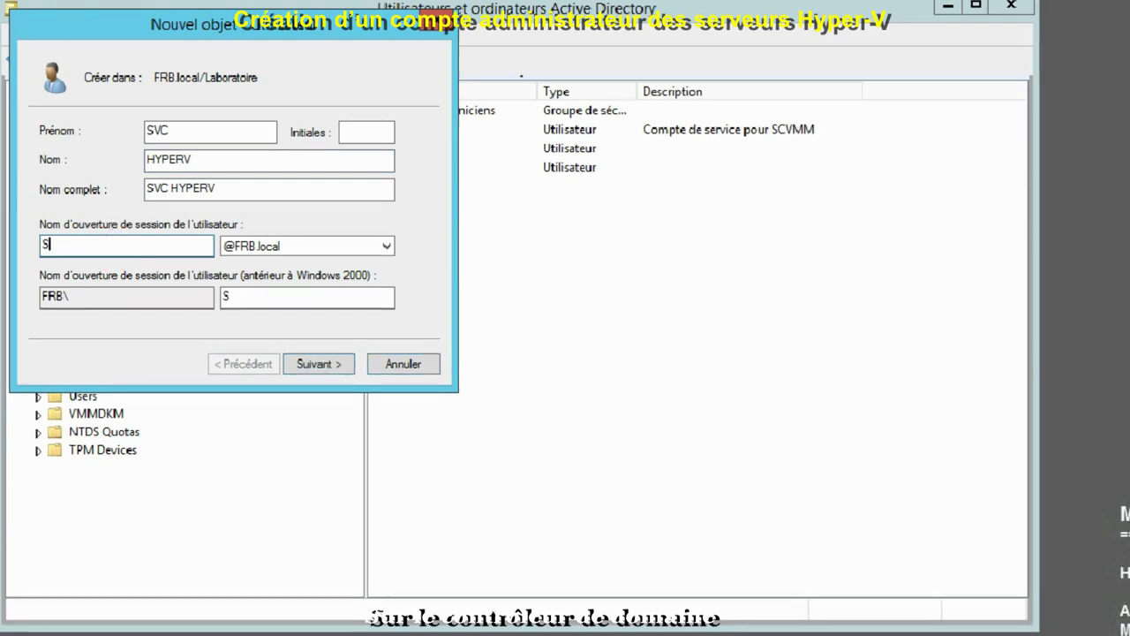
text(VC_H)
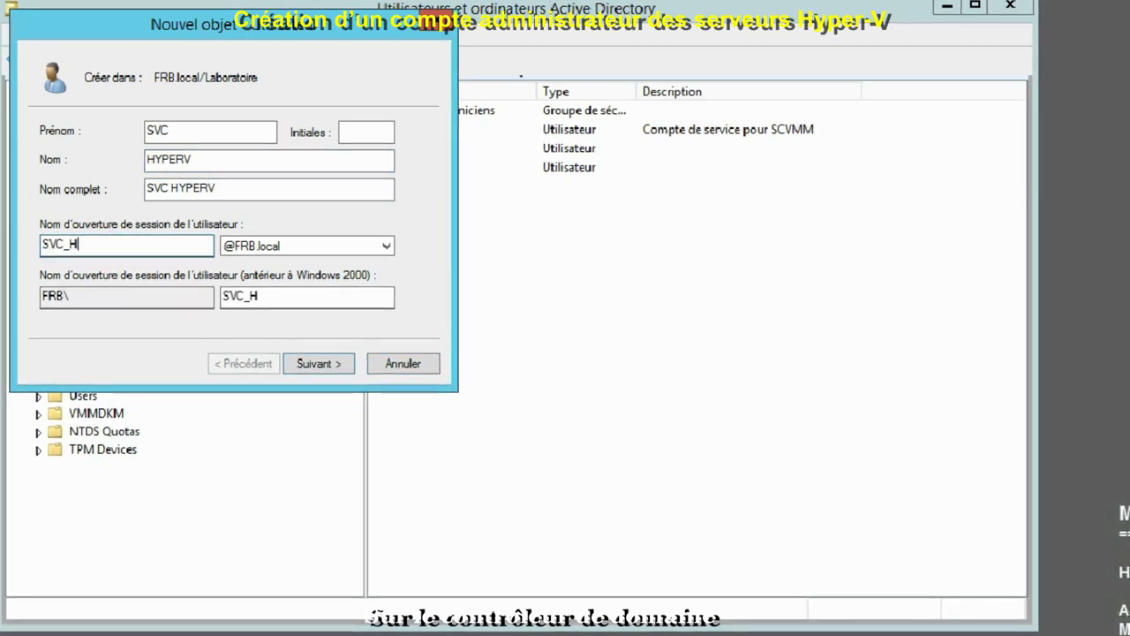
text(YPERV)
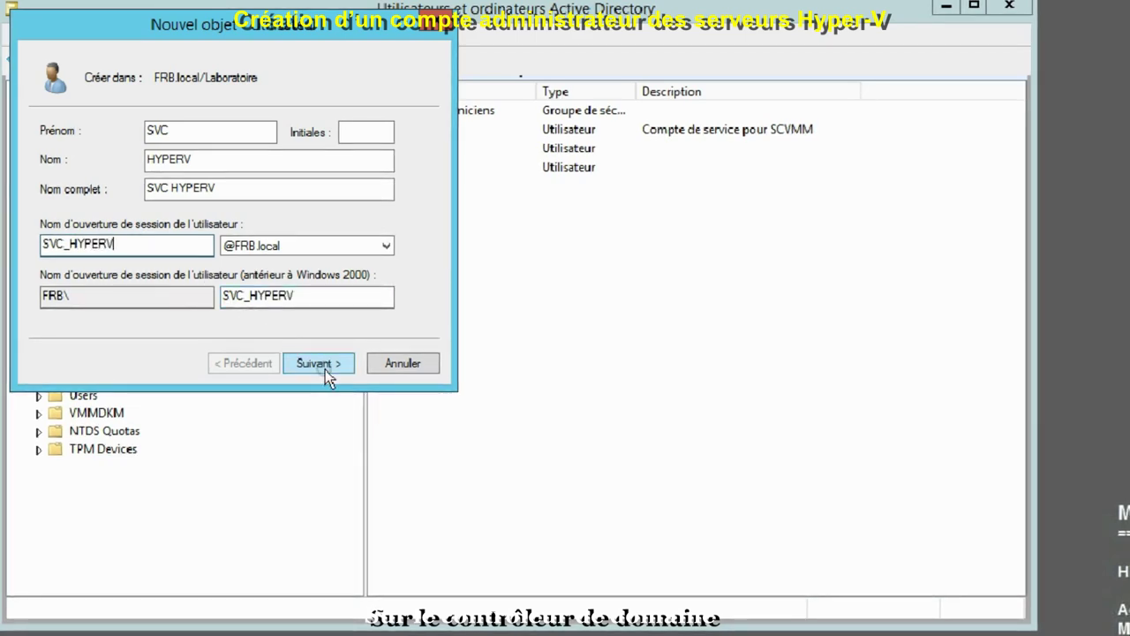
Set and confirm the password, disable change-at-next-logon, and make the password never expire
click(325, 369)
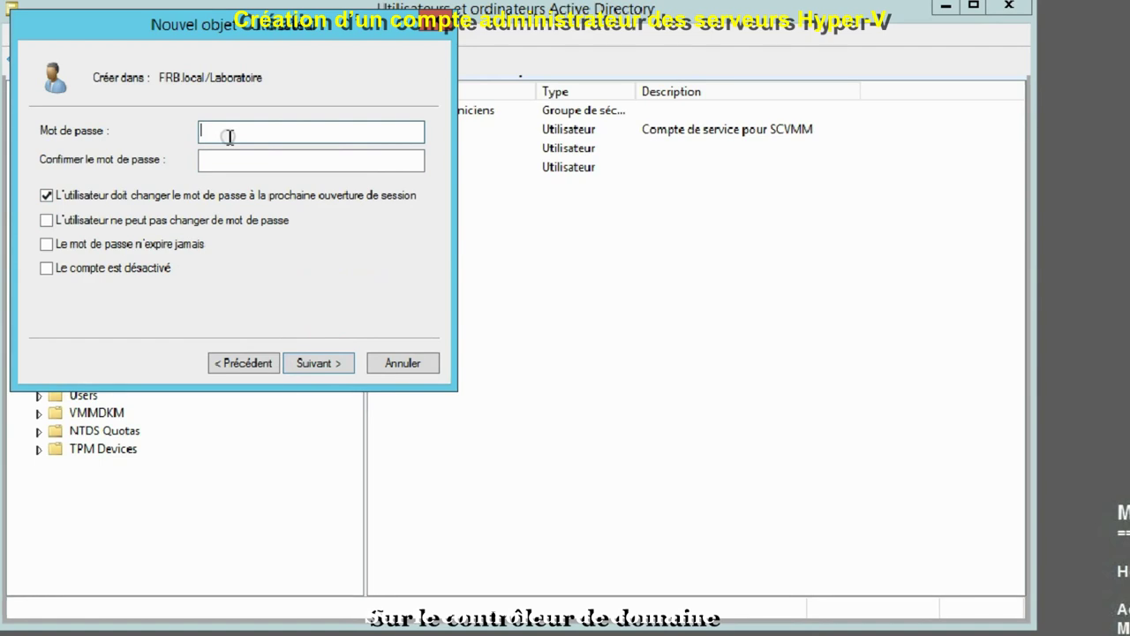
text(*****)
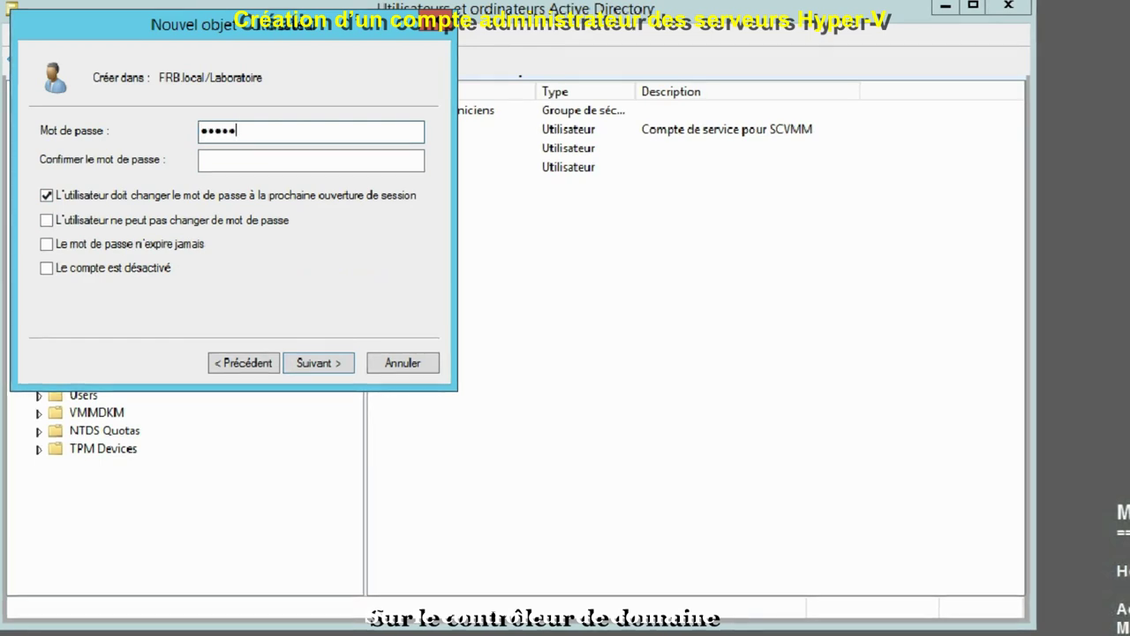
text(******)
key(Tab)
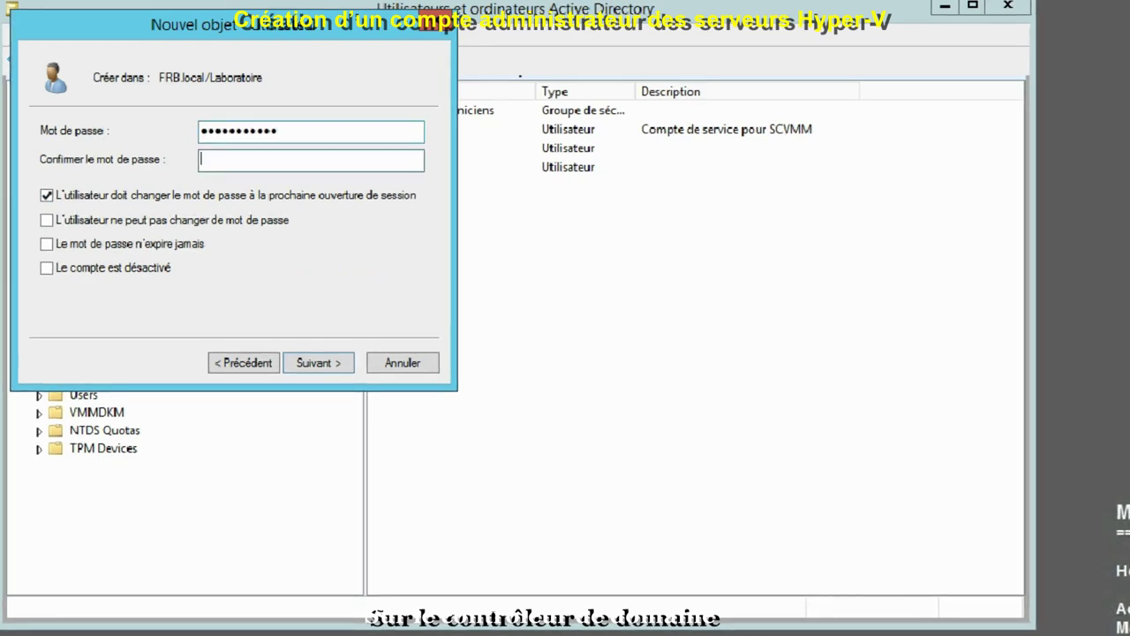
text(***********)
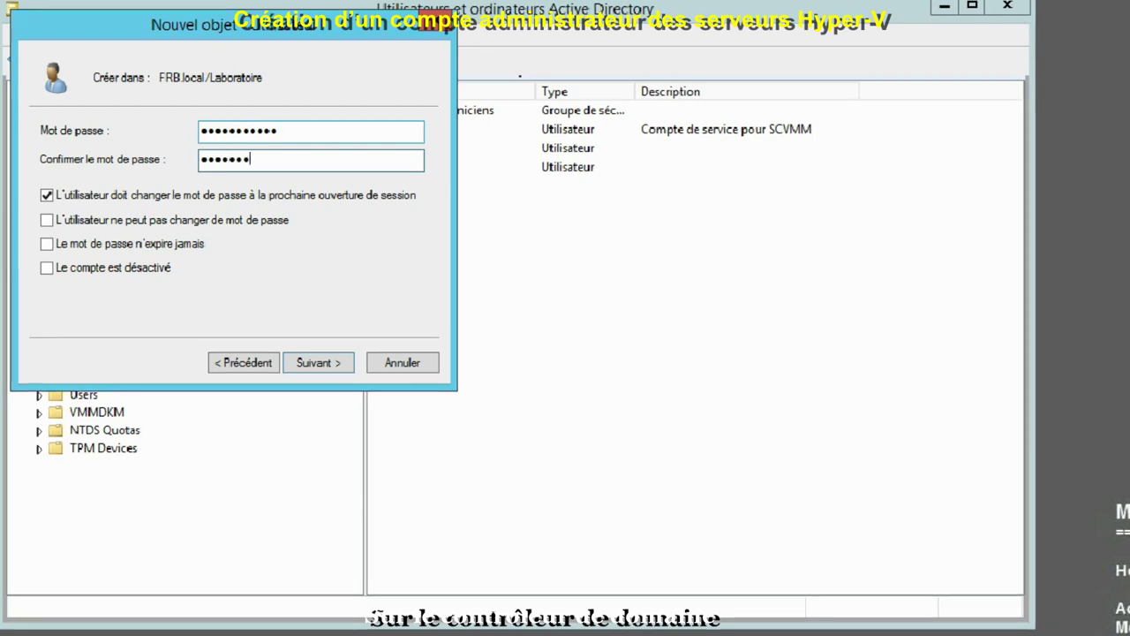
click(47, 195)
click(49, 244)
click(309, 361)
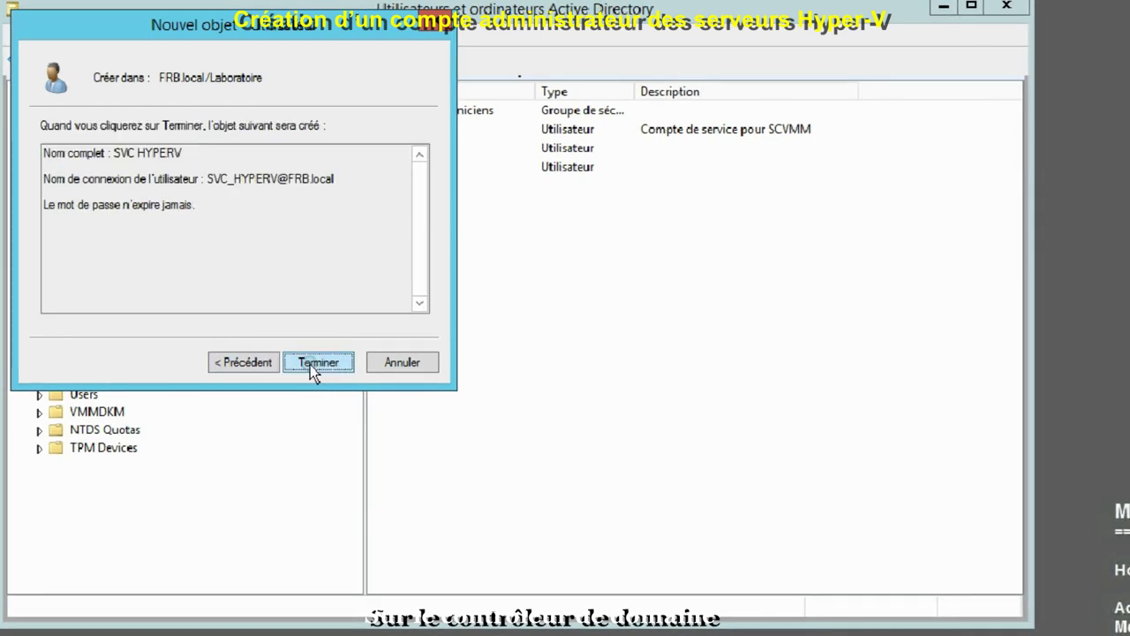
click(310, 365)
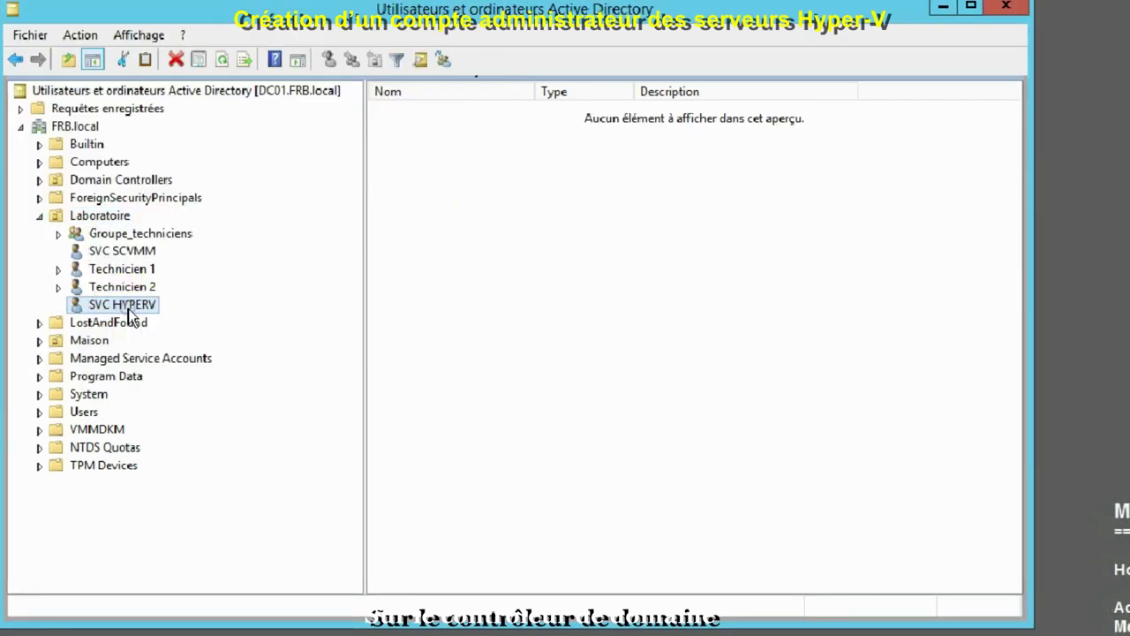
Set the SVC HYPERV account's description to 'Compte Admin des hyperviseurs' in its properties
right_click(128, 307)
click(195, 634)
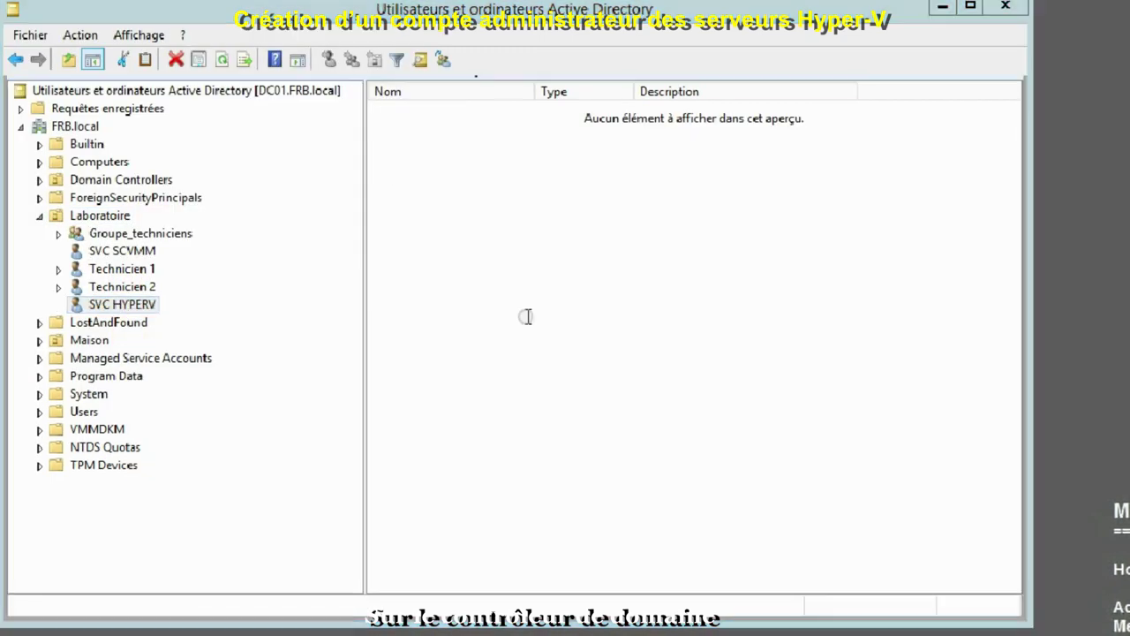
click(433, 323)
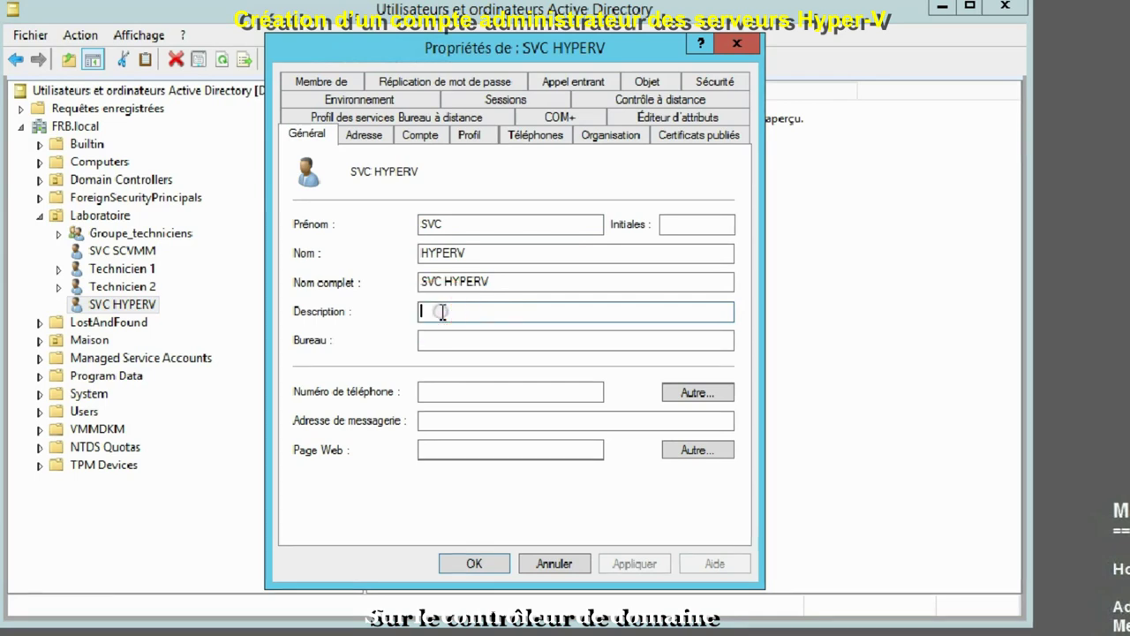
text(Compte )
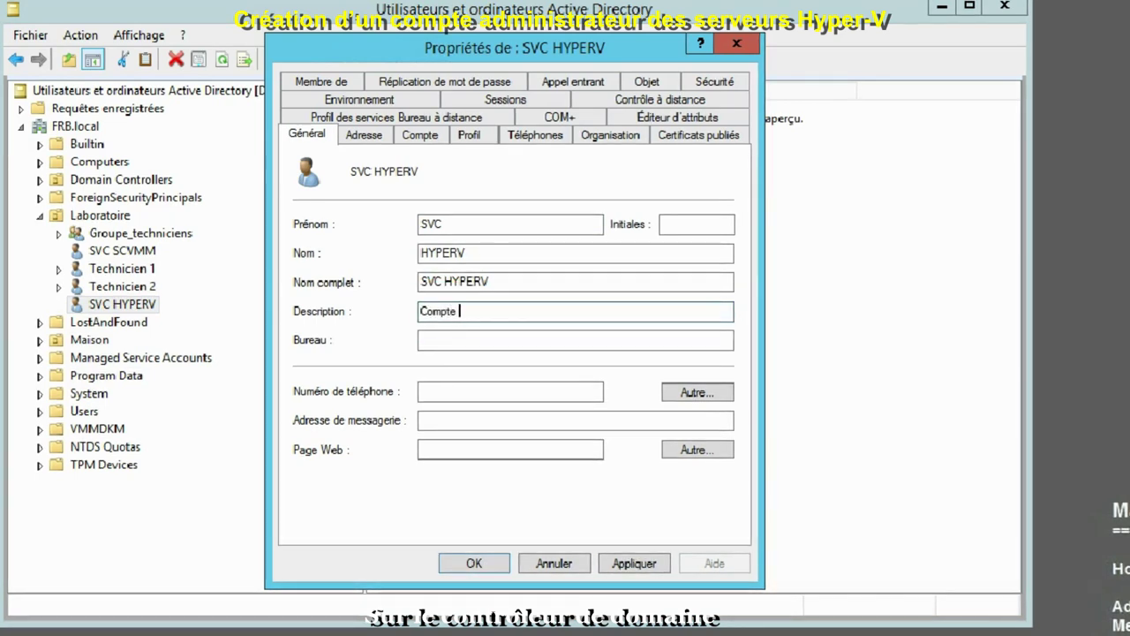
text(Admin d)
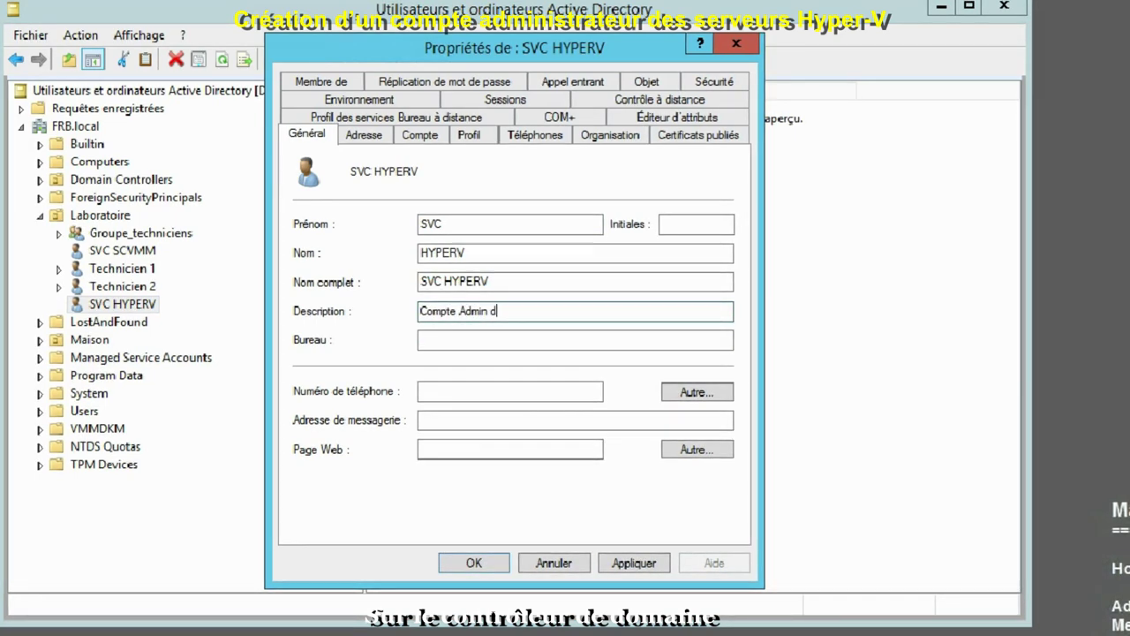
text(es hype)
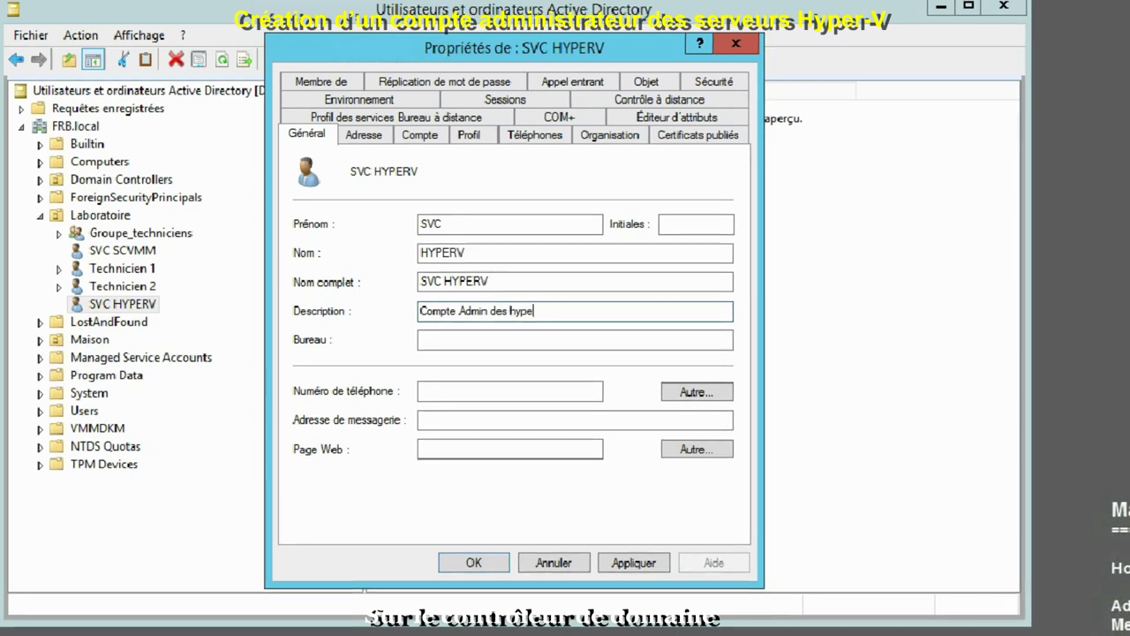
text(rviseurs)
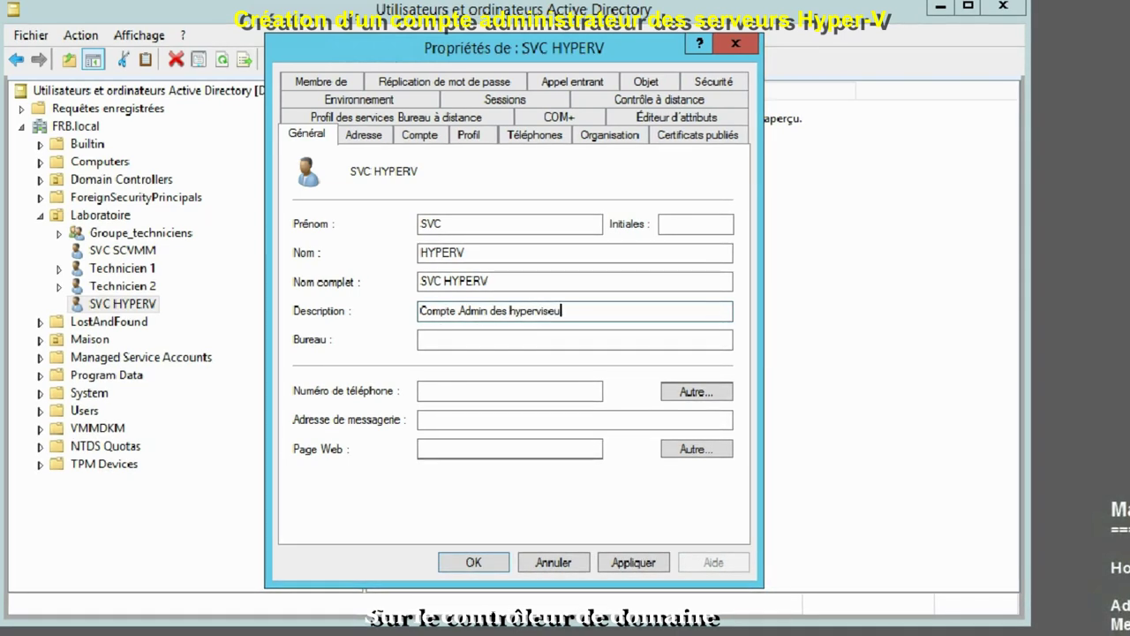
click(633, 562)
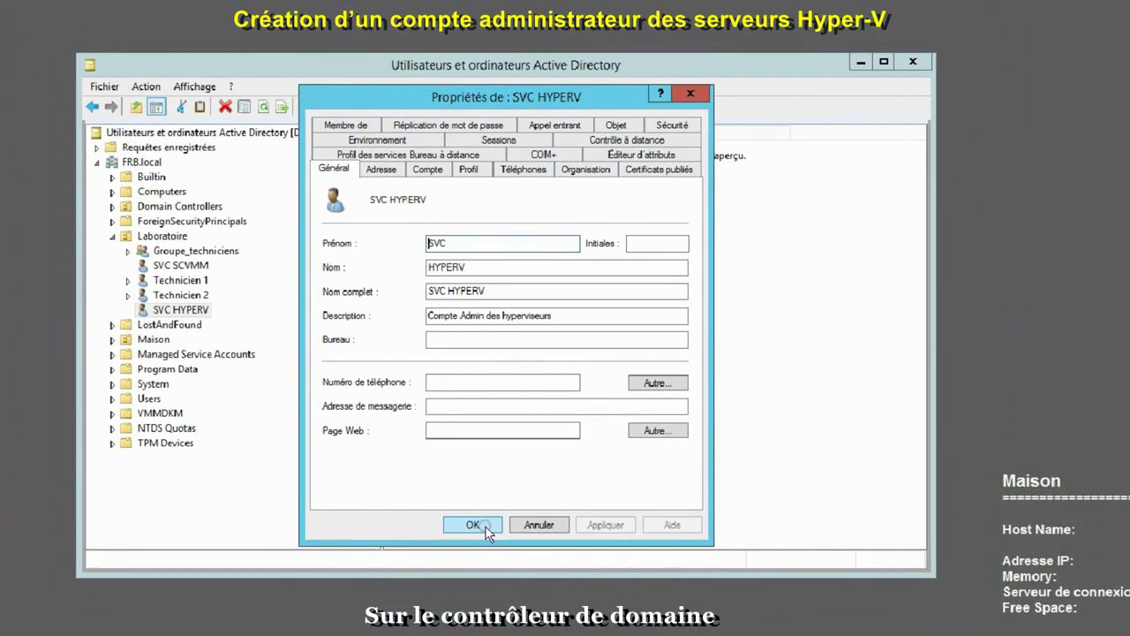
click(486, 527)
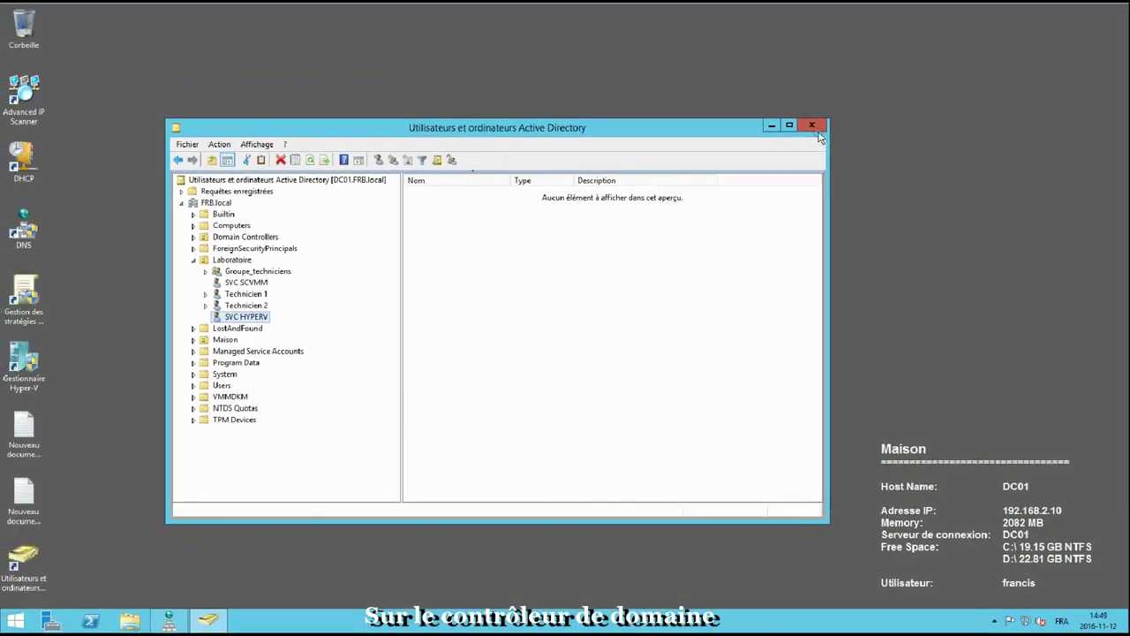
Close the Active Directory console and launch Server Manager from the Start menu
click(811, 127)
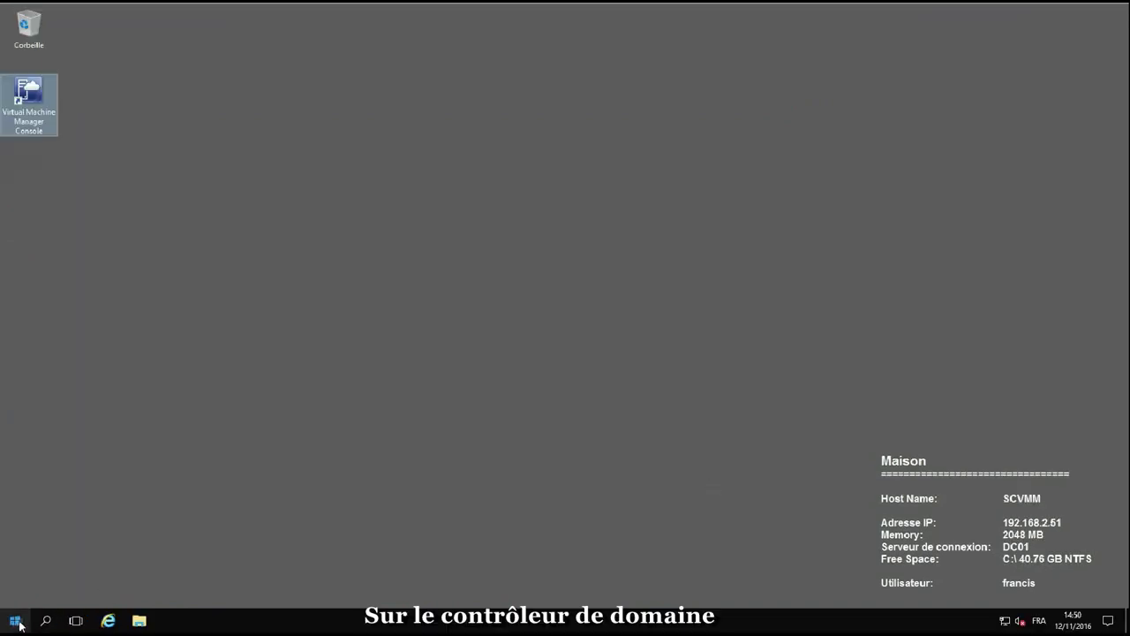
right_click(18, 623)
click(18, 623)
click(18, 623)
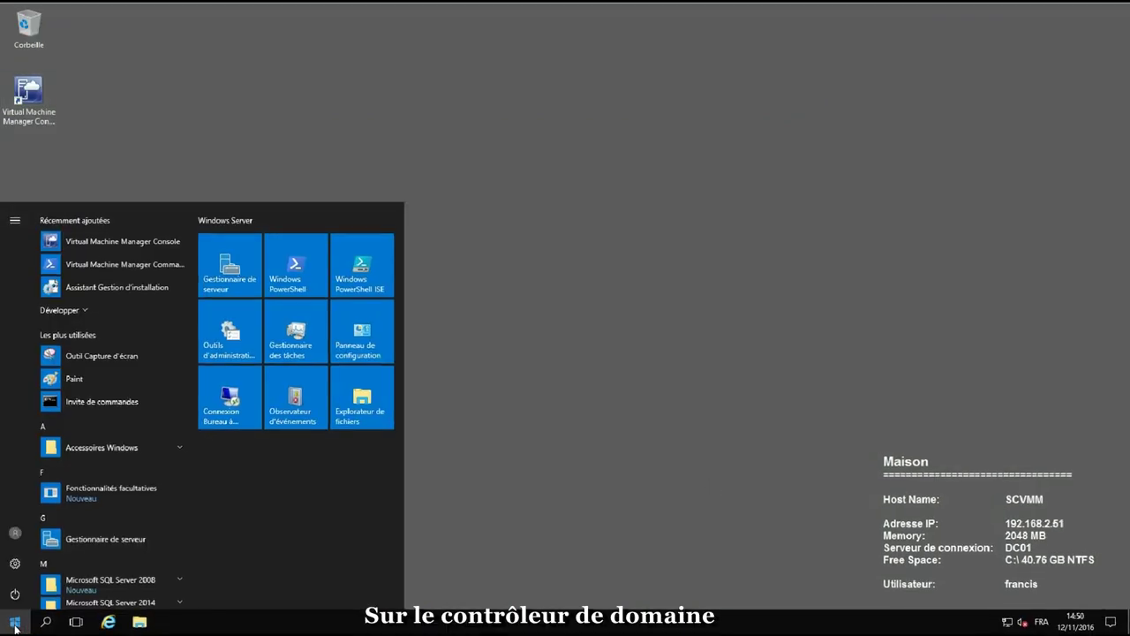
click(272, 286)
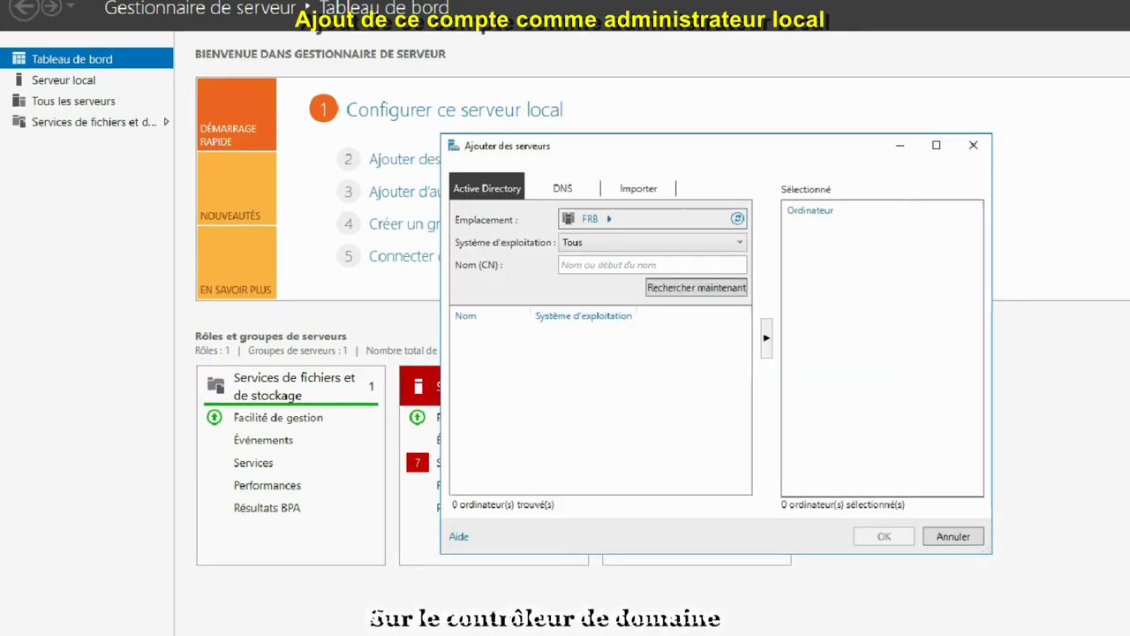
Search the directory for hpv0, add the HPV03 server to the selection and confirm
text(hpv03)
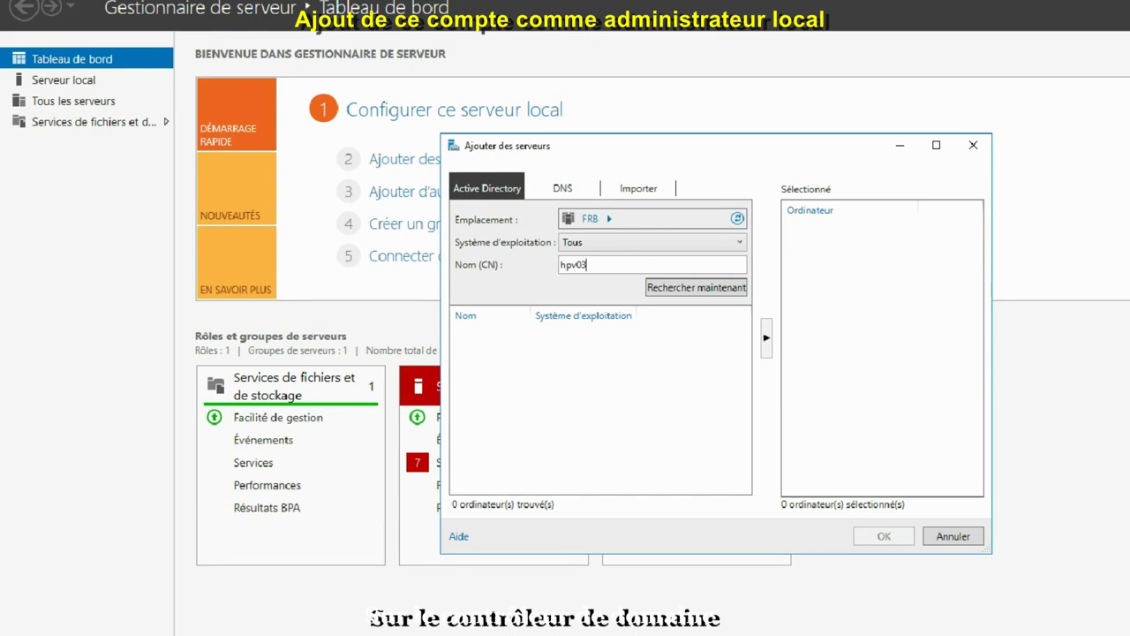
key(Return)
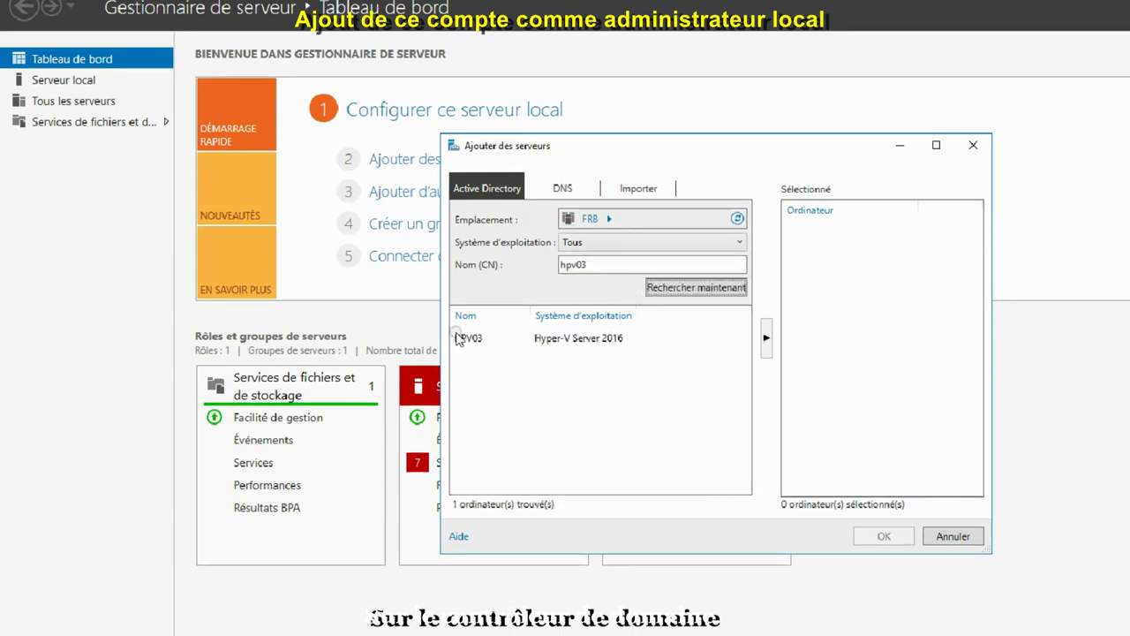
click(465, 338)
click(766, 338)
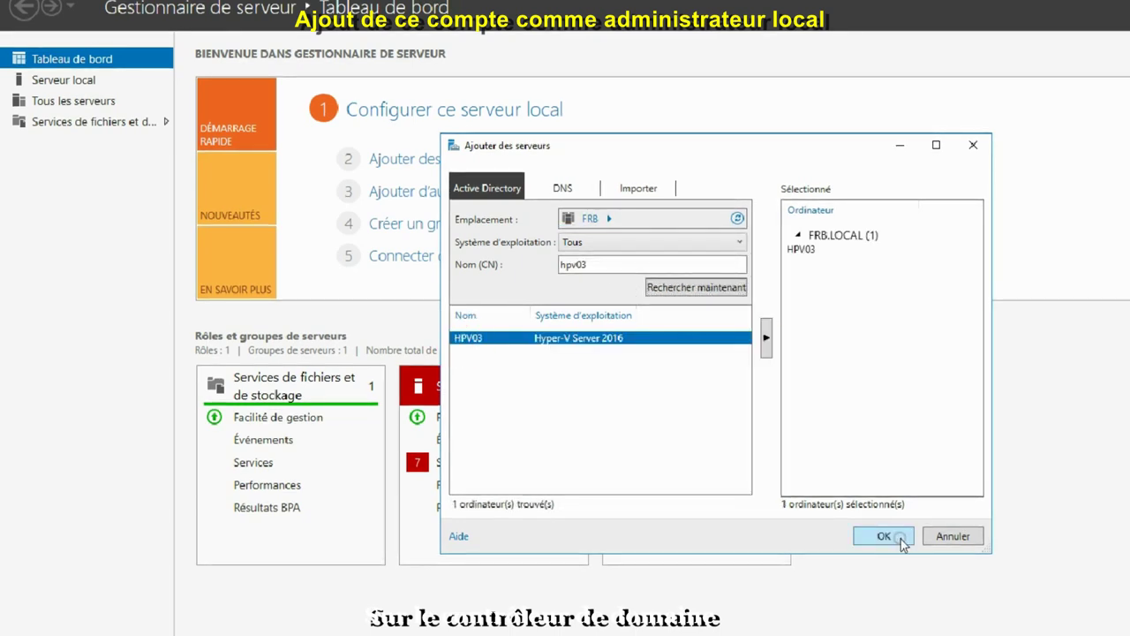
click(897, 536)
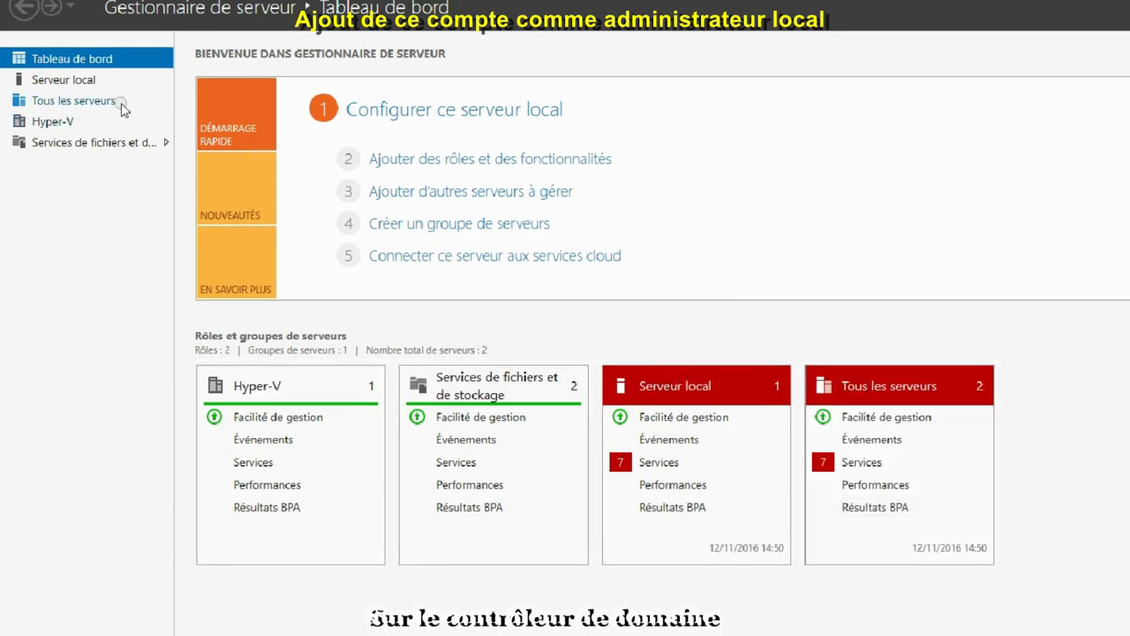
Open Computer Management for HPV03 from All Servers and display its local Groups node
click(62, 104)
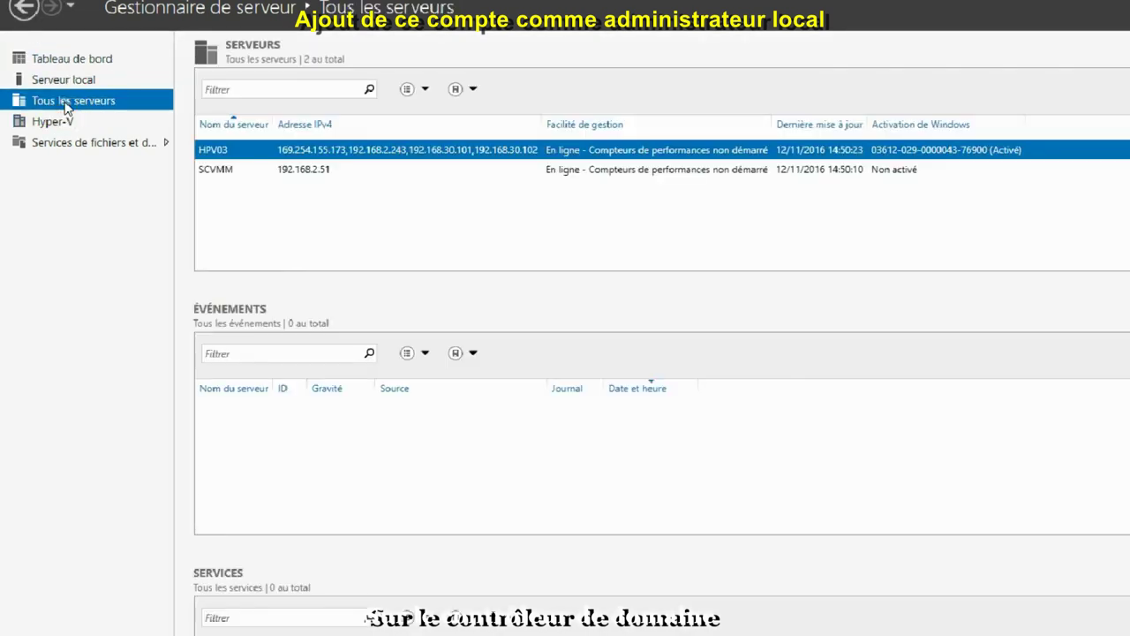
right_click(223, 157)
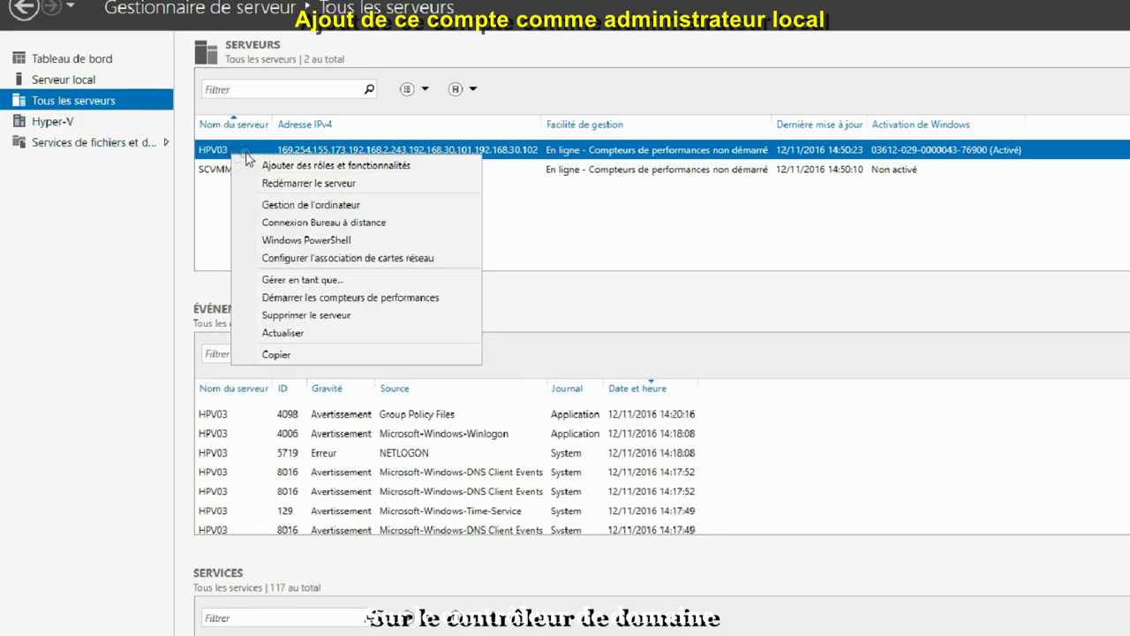
click(336, 207)
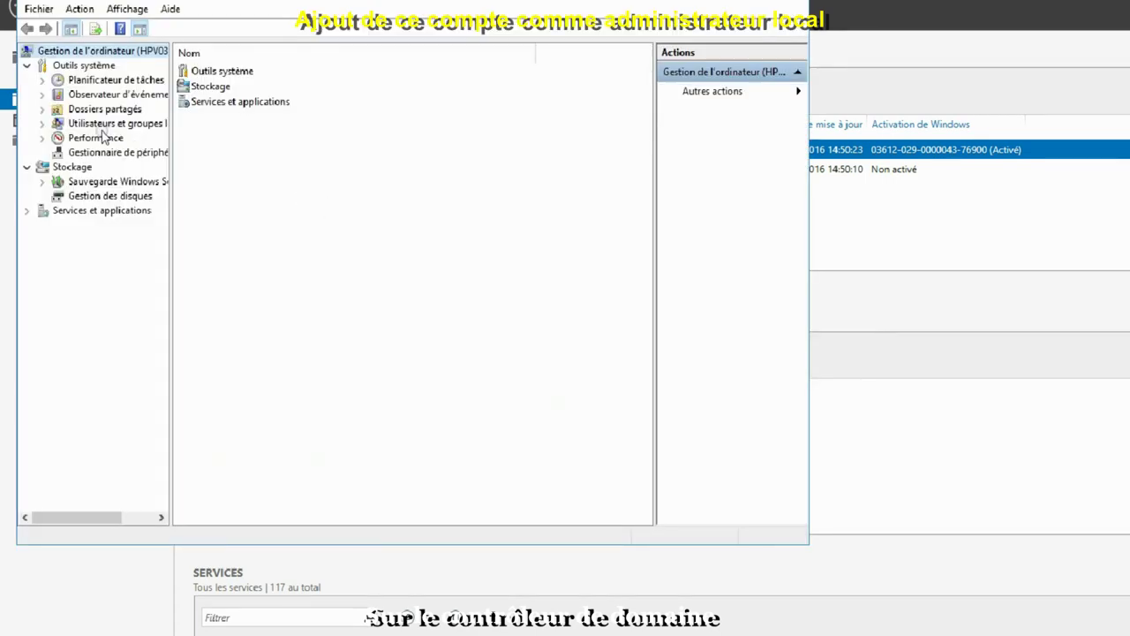
click(84, 126)
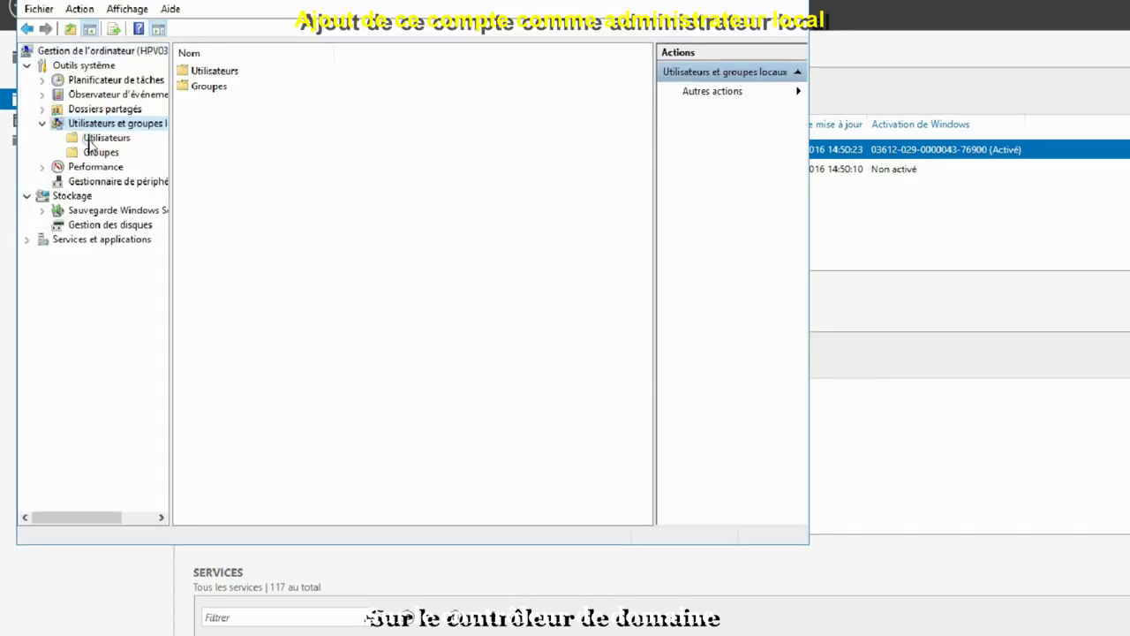
click(106, 154)
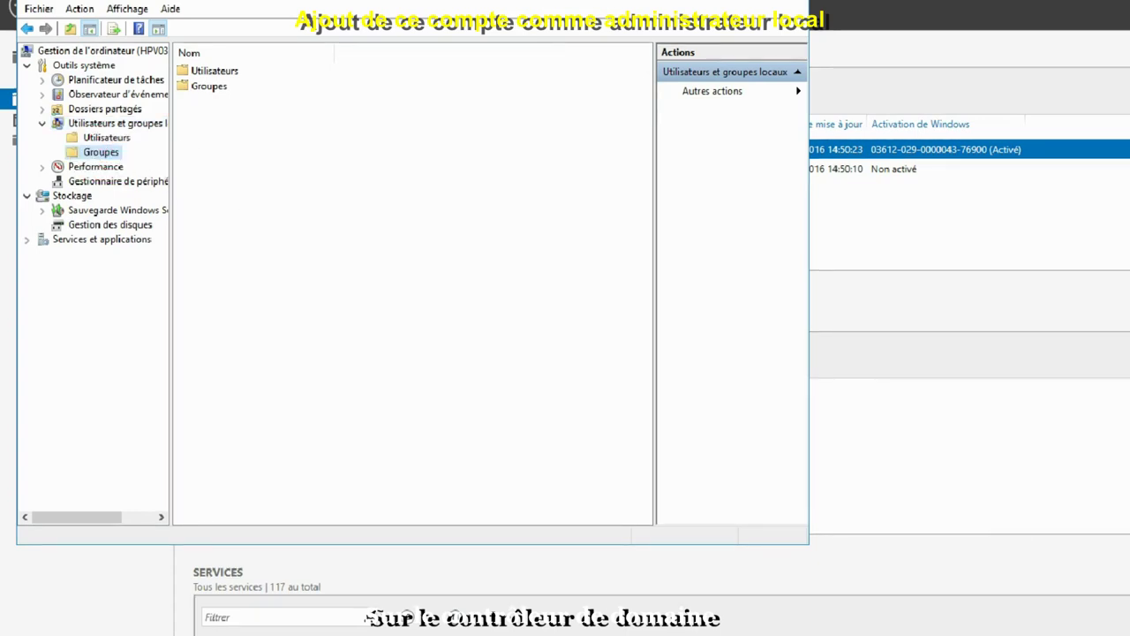
right_click(97, 152)
Add FRB\SVC_HYPERV as a member of the Administrators group and apply the change
click(227, 86)
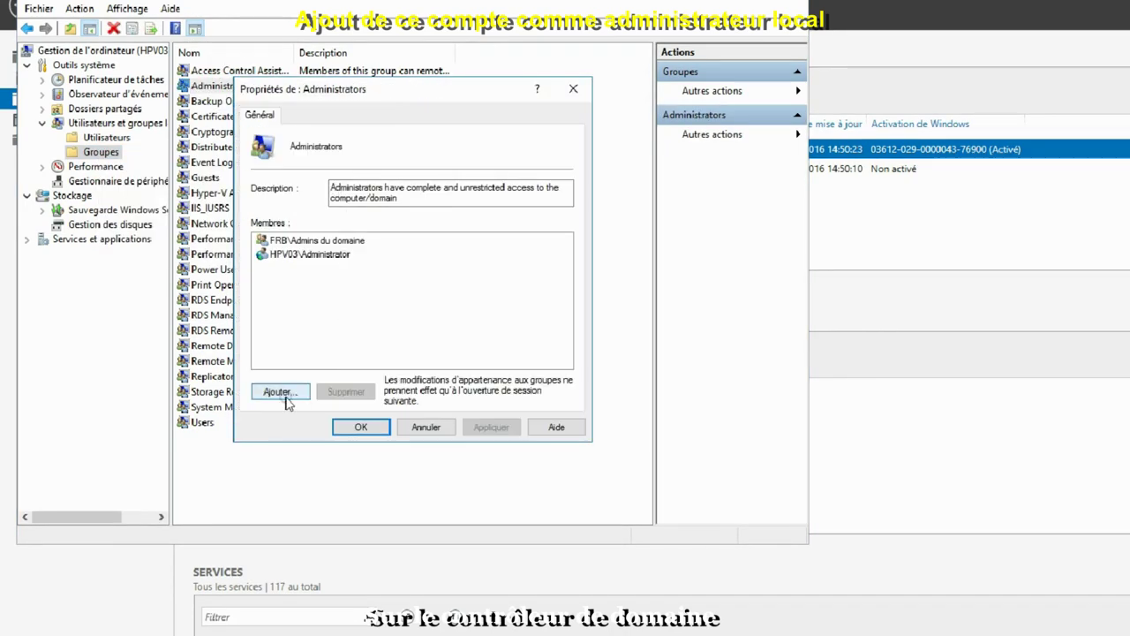
click(283, 392)
click(298, 245)
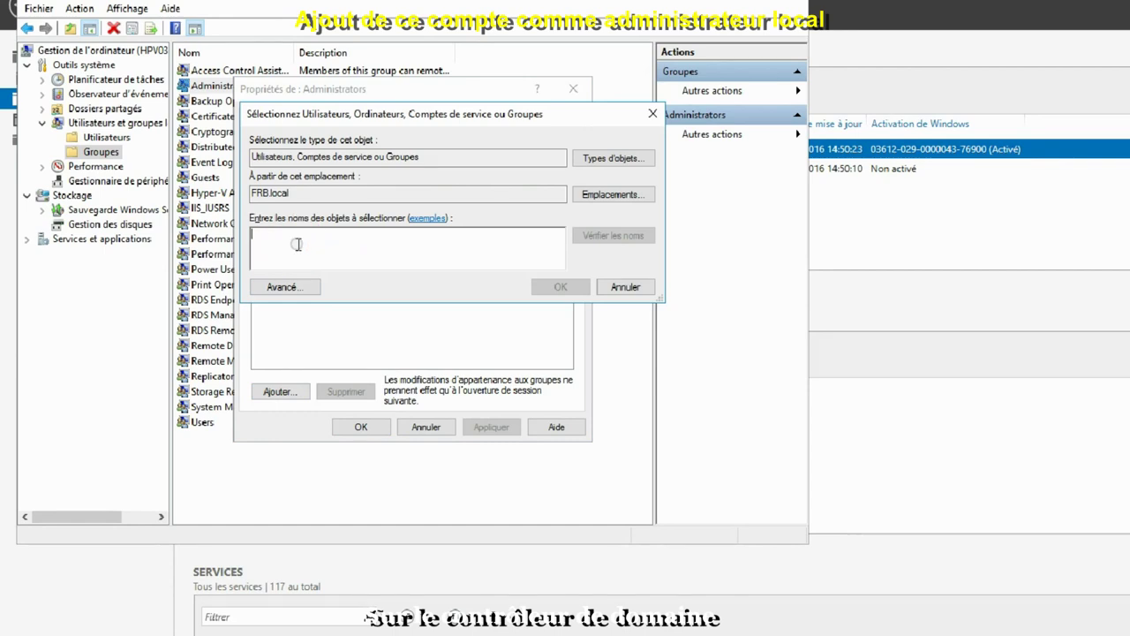
text(SVC_)
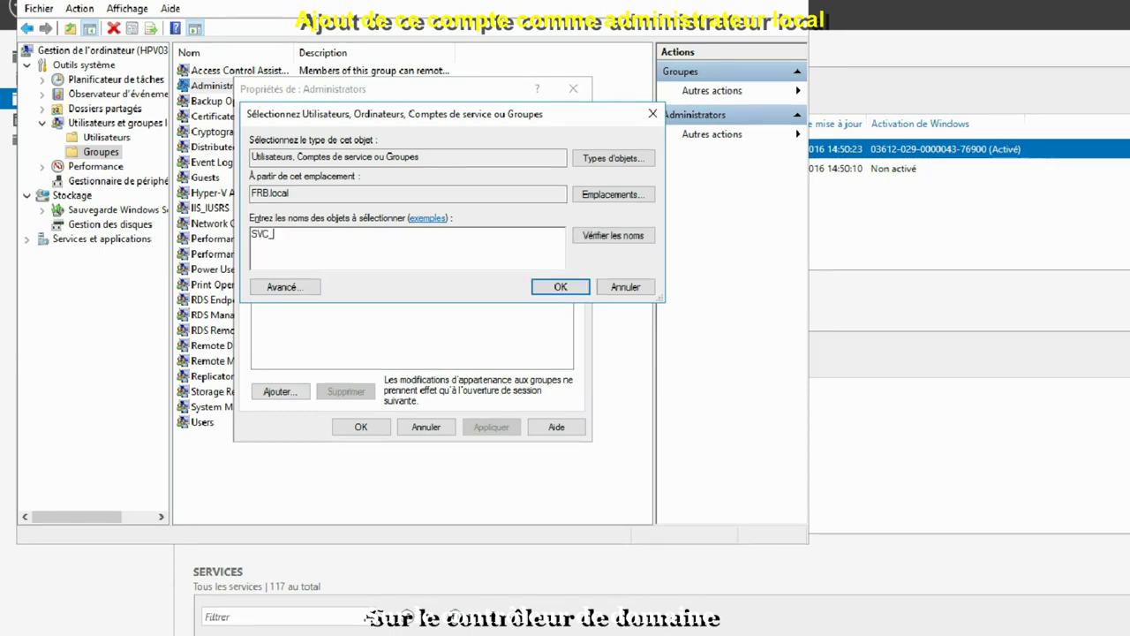
text(h)
click(622, 239)
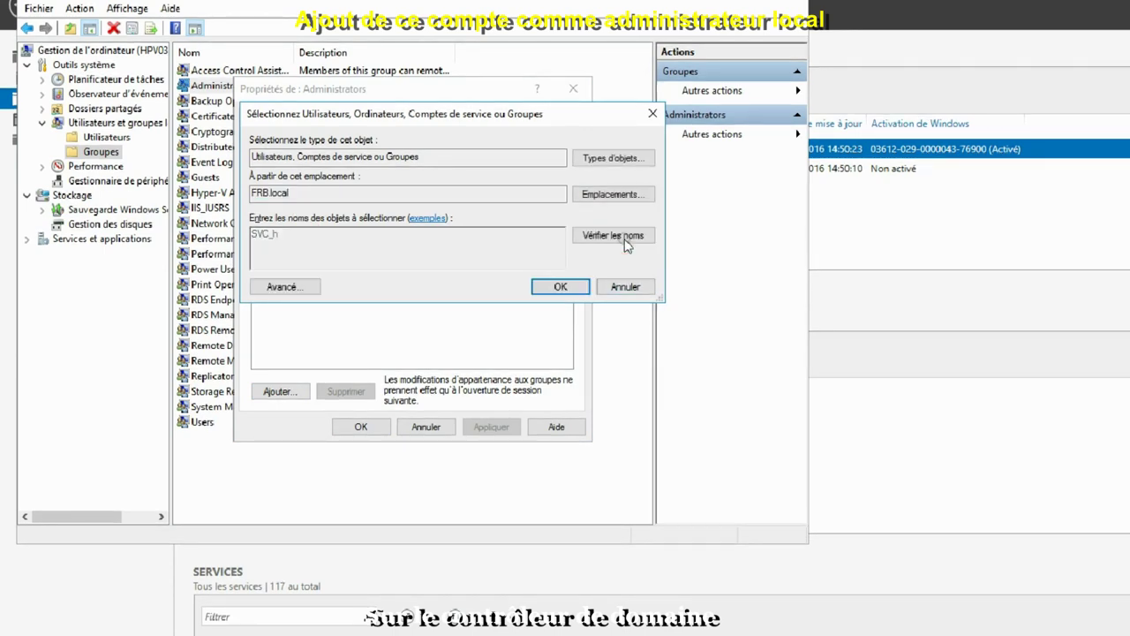
click(549, 286)
click(499, 426)
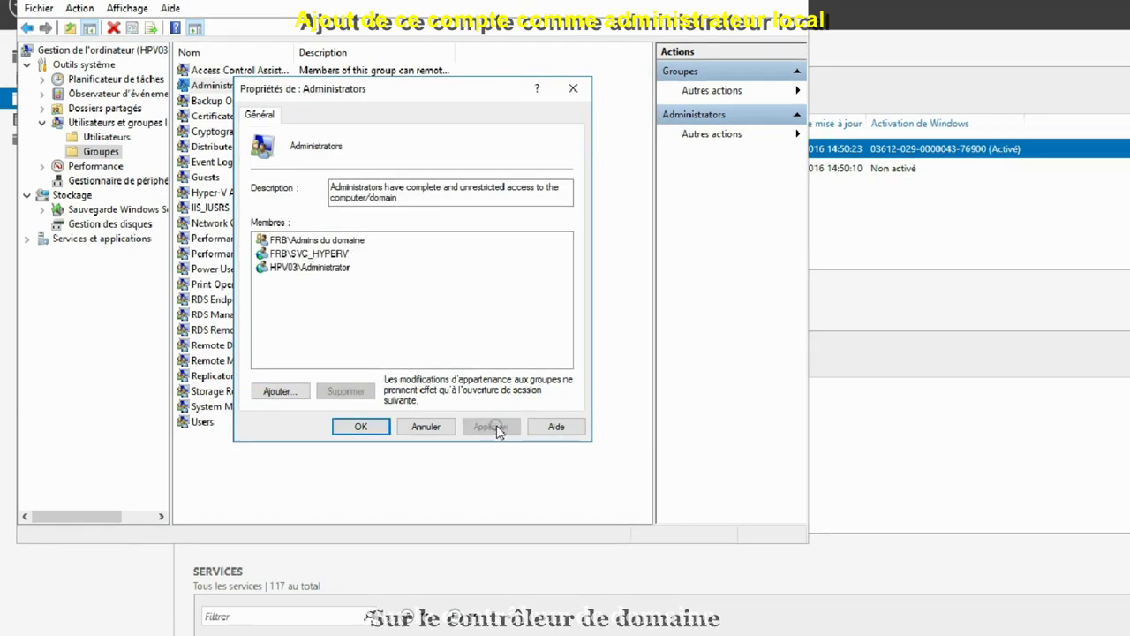
click(355, 427)
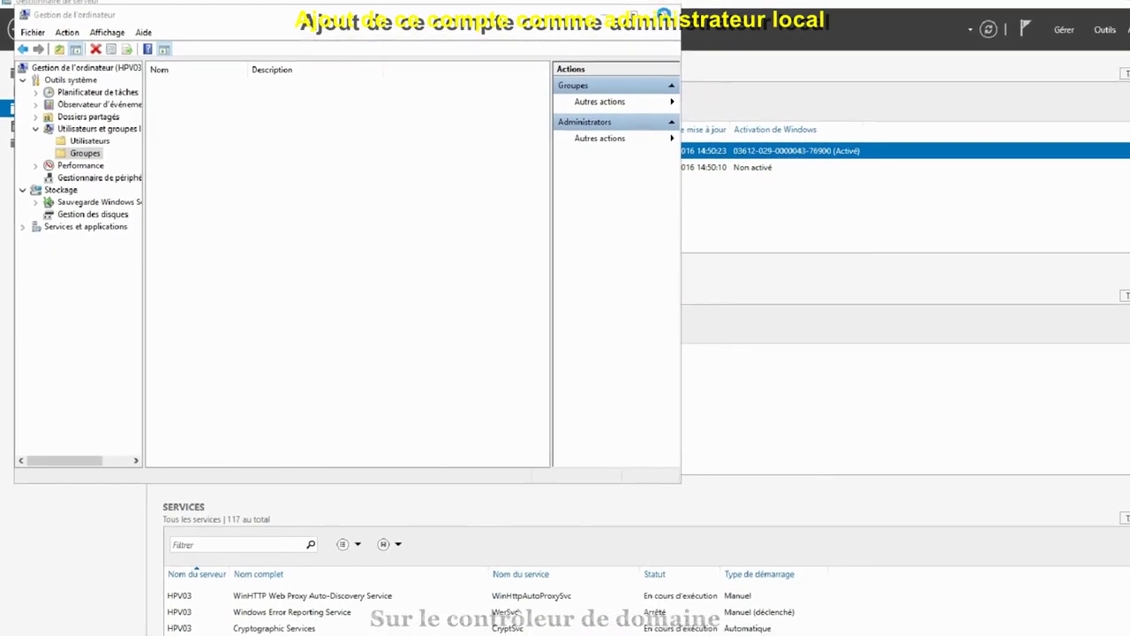
Close Computer Management and Server Manager, then connect the VMM console to localhost:8100
click(622, 29)
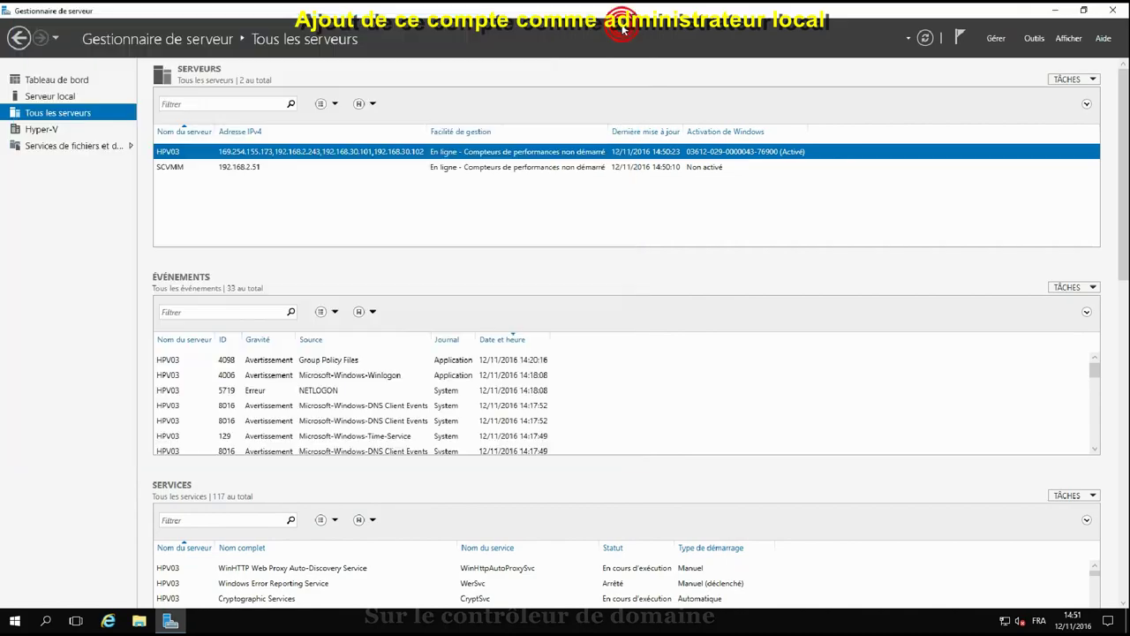
click(1111, 10)
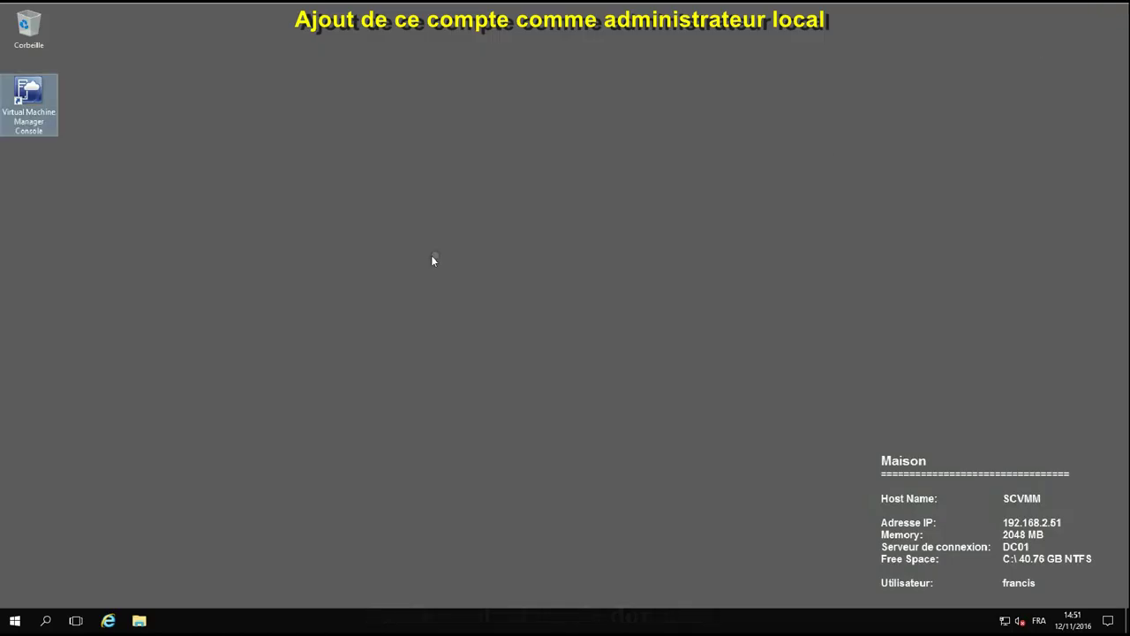
double_click(29, 97)
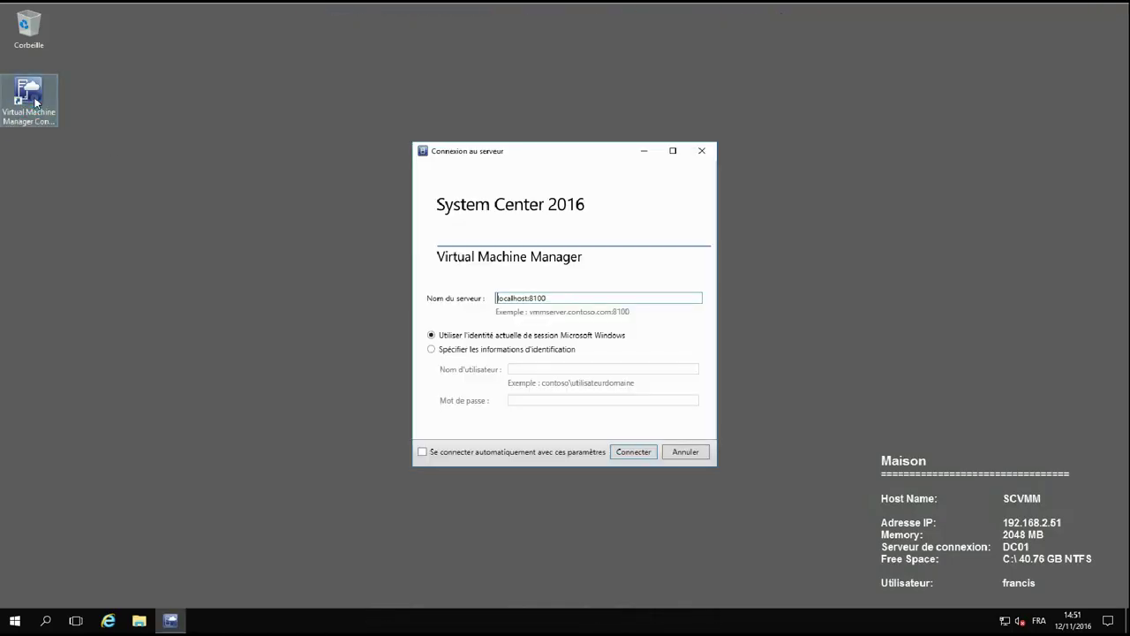
click(623, 452)
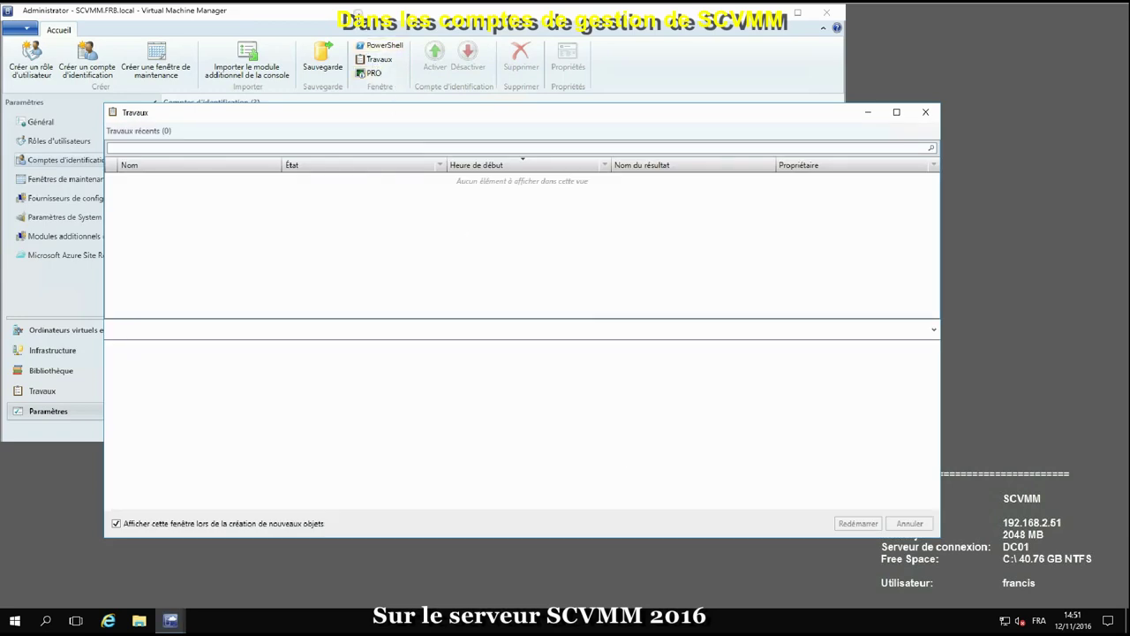
click(358, 12)
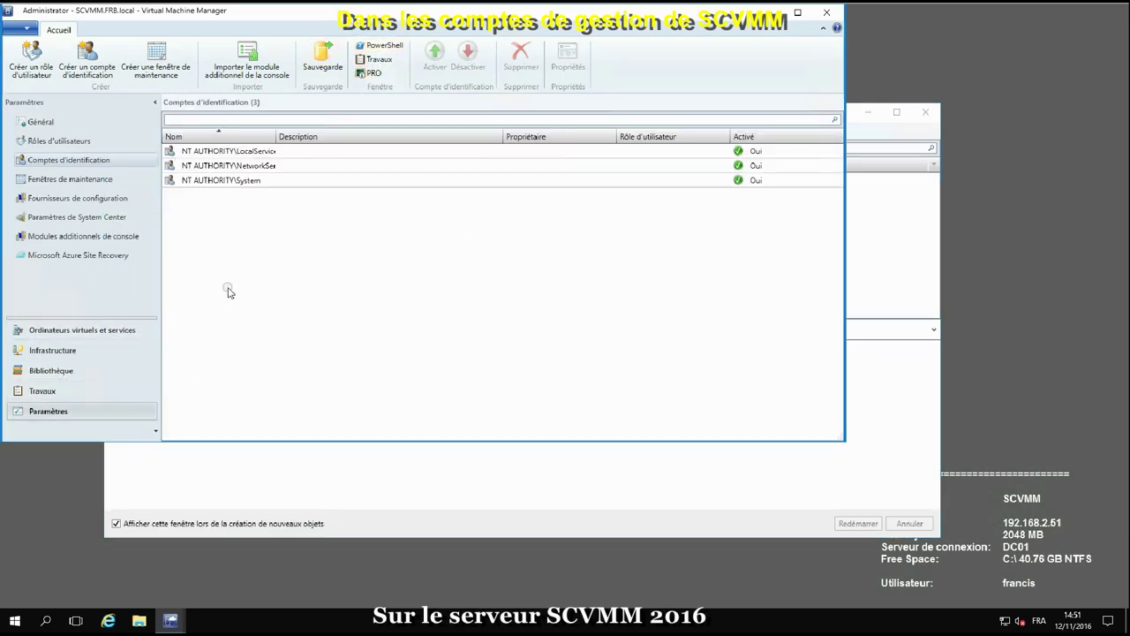
Start a new Run As account and name it Admin Hyperviseur
right_click(81, 156)
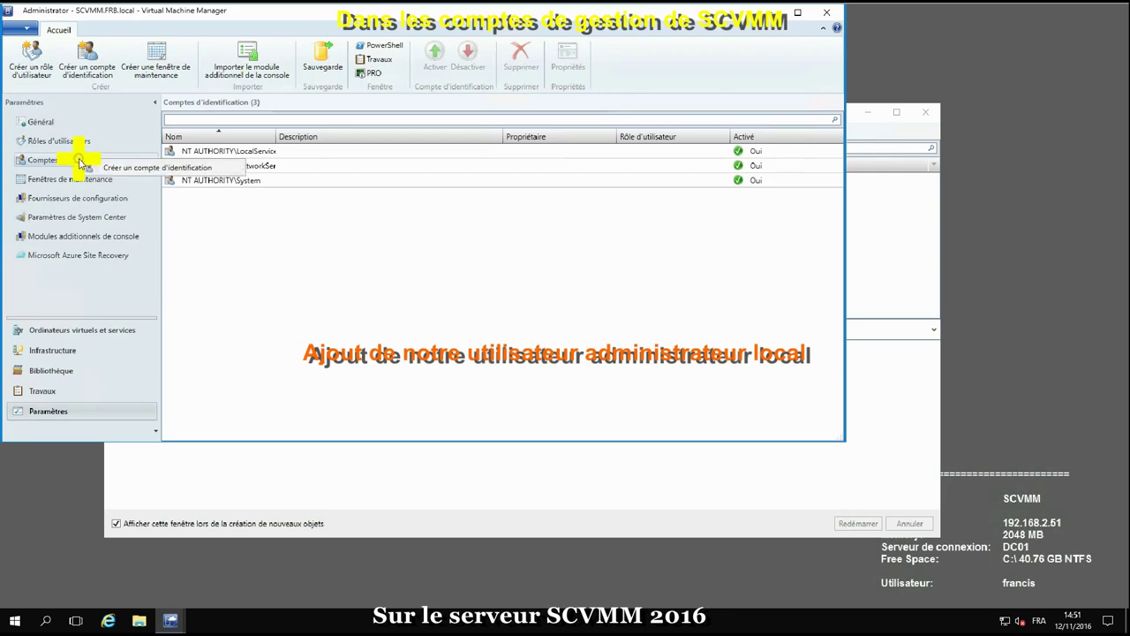
click(136, 166)
click(409, 187)
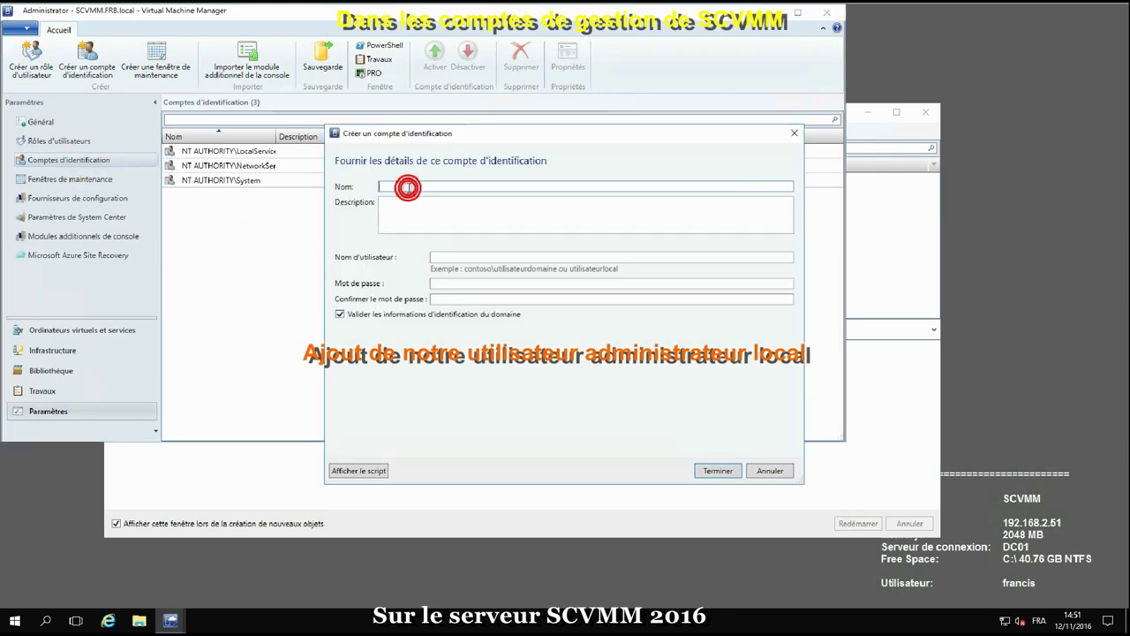
text(Admin Hyperviseur)
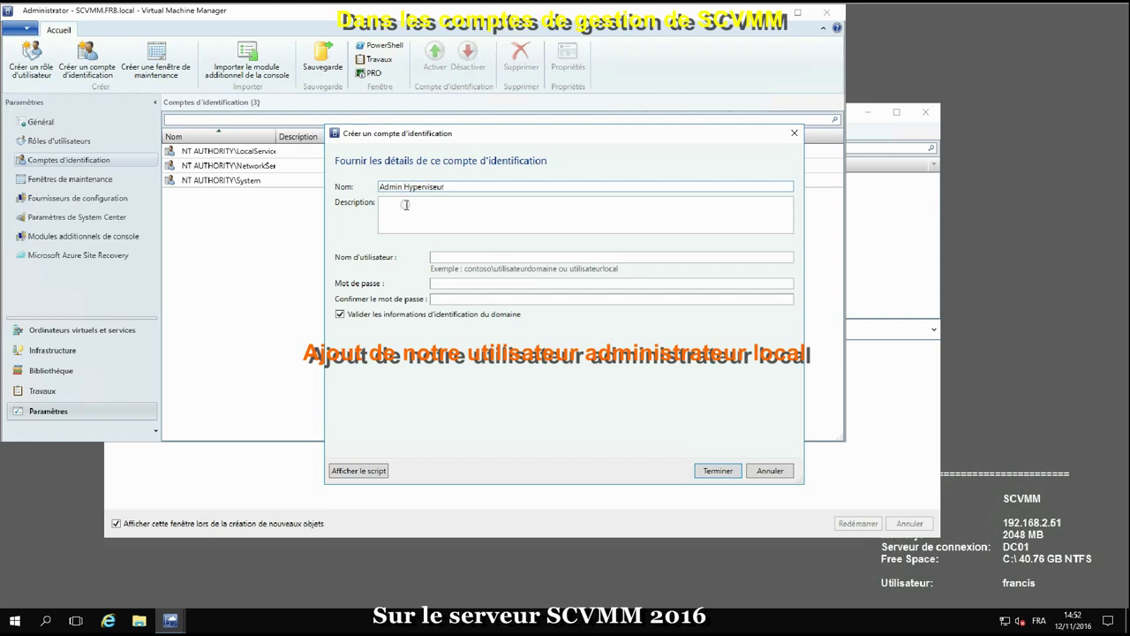
Copy the name into the description, inserting a word between Admin and Hyperviseur
click(412, 227)
drag(380, 187, 454, 186)
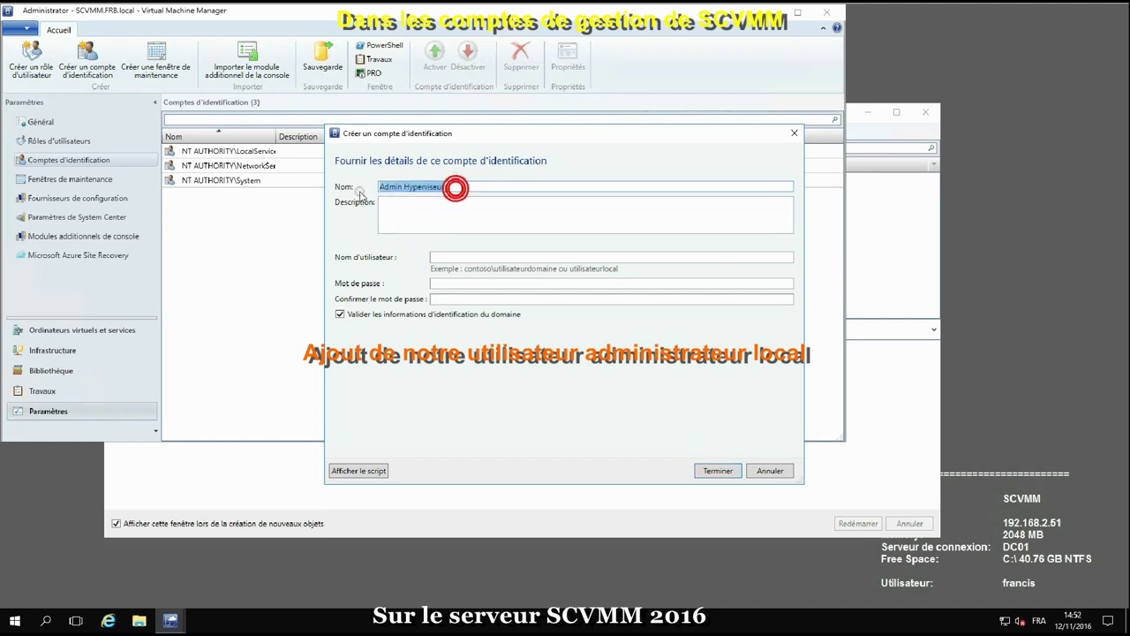
key(ctrl+c)
click(388, 206)
key(ctrl+v)
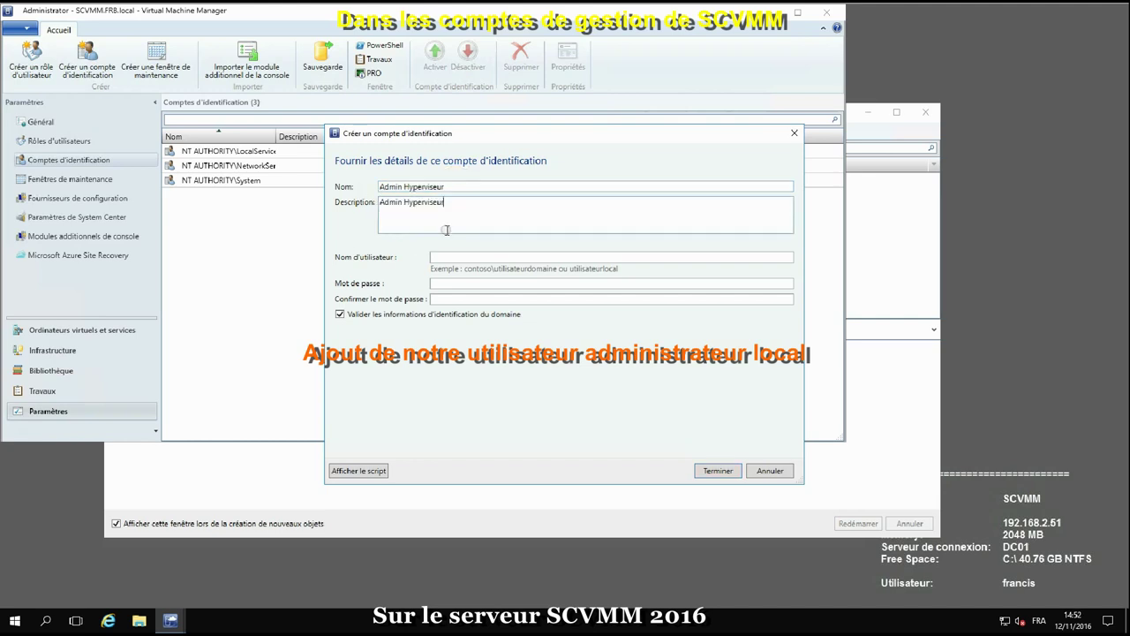
click(405, 202)
Enter user name FRB\SVC_HYPERV with its password and confirmation, and create the account
click(459, 257)
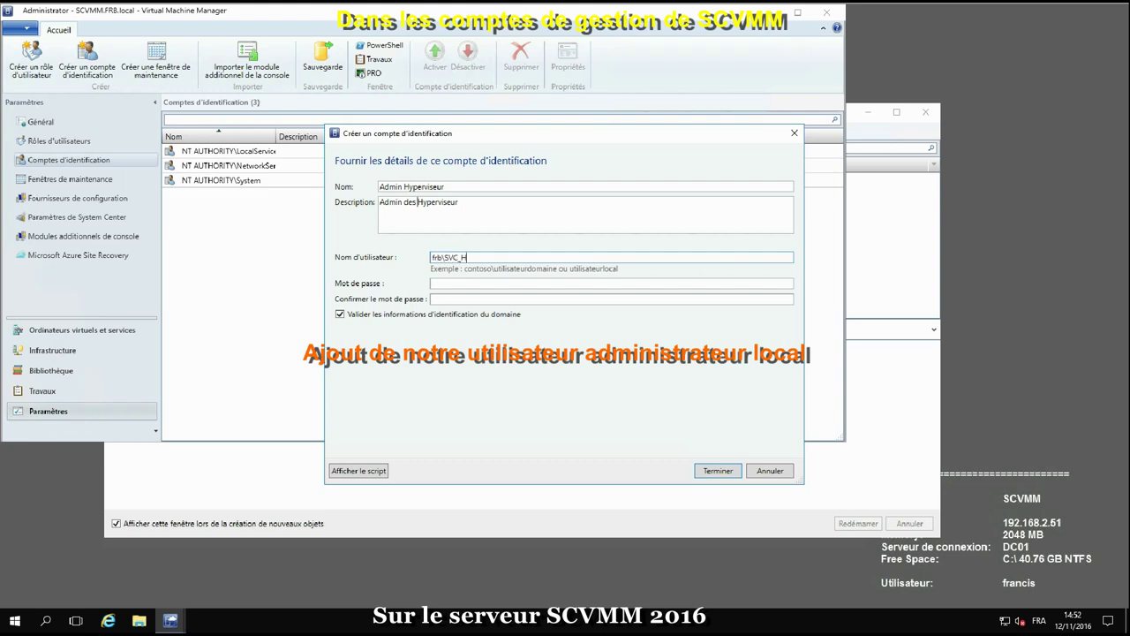
click(453, 284)
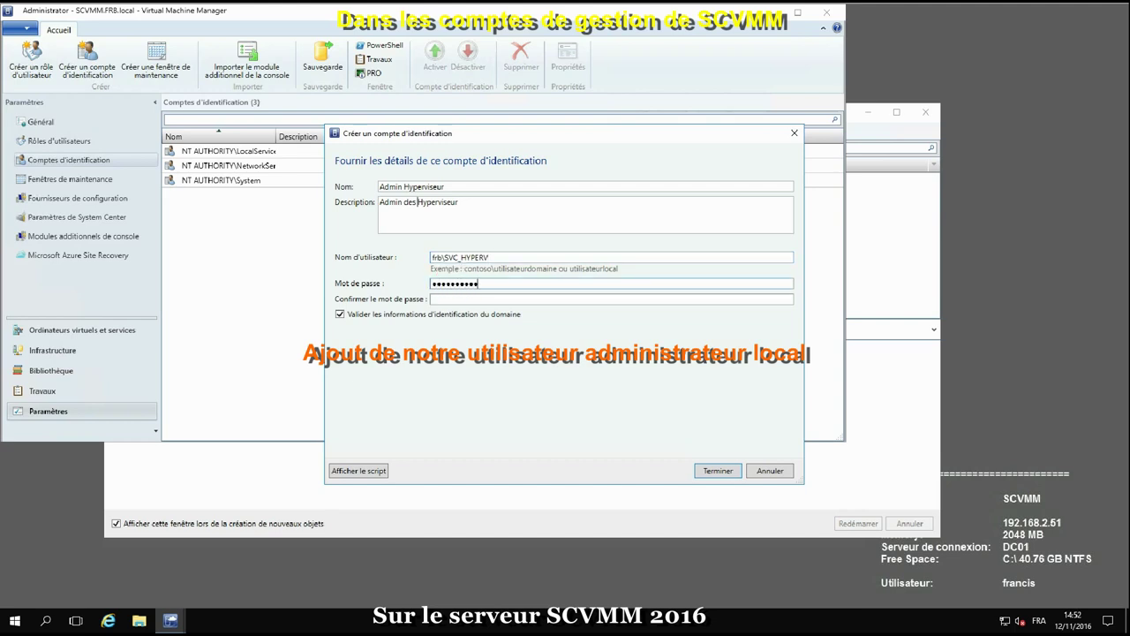
key(Tab)
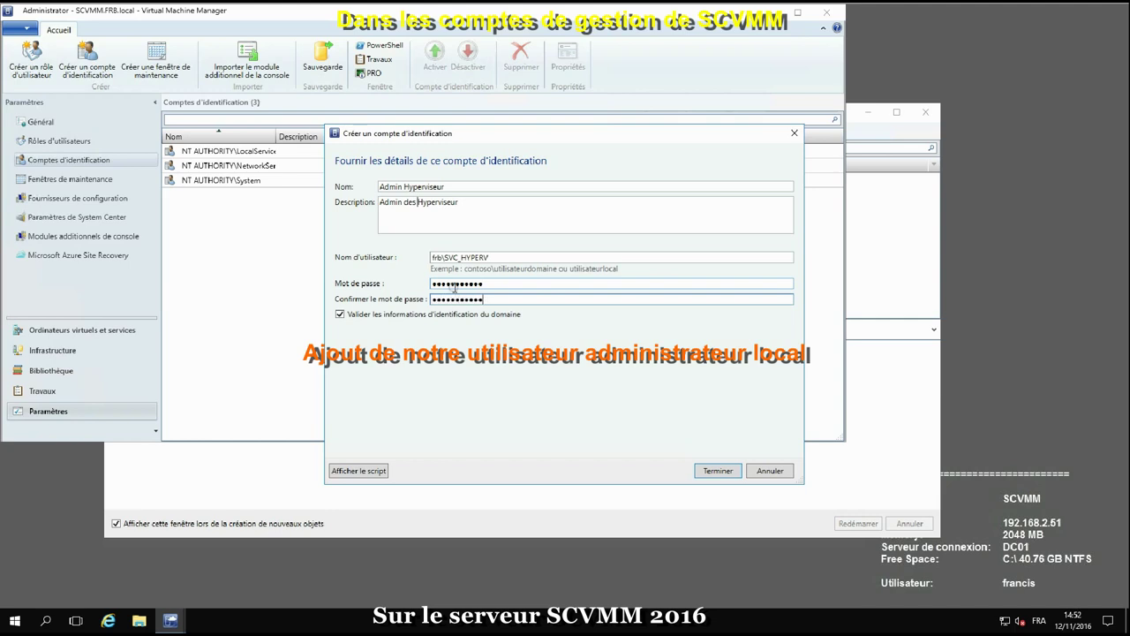
click(717, 471)
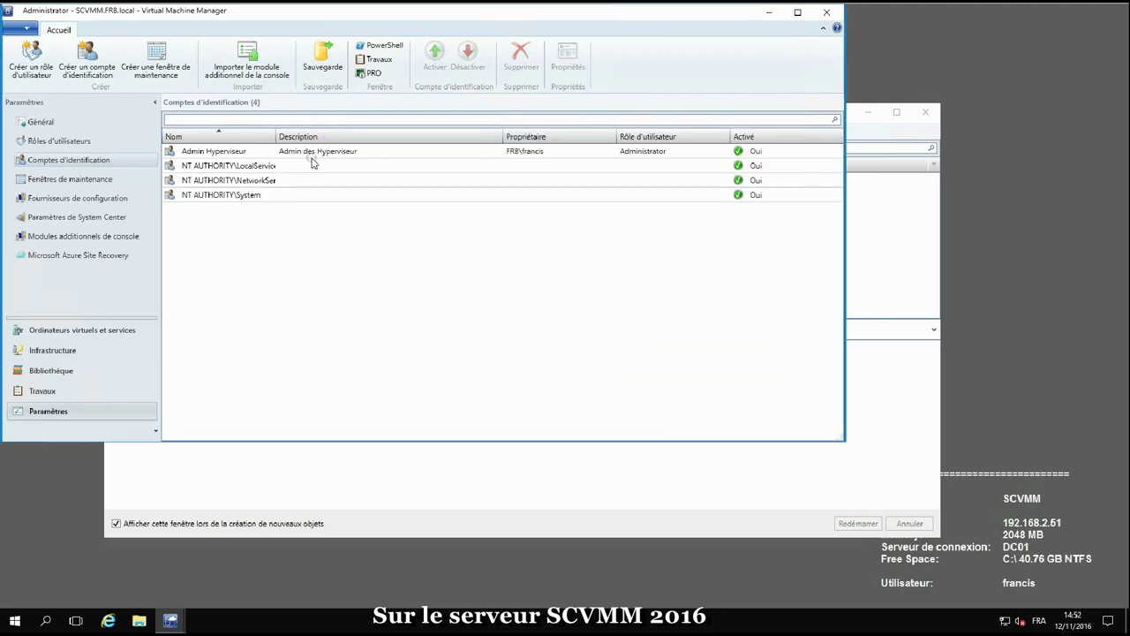
Add a trusted-domain Windows host in Infrastructure using the Admin Hyperviseur Run As account
click(55, 350)
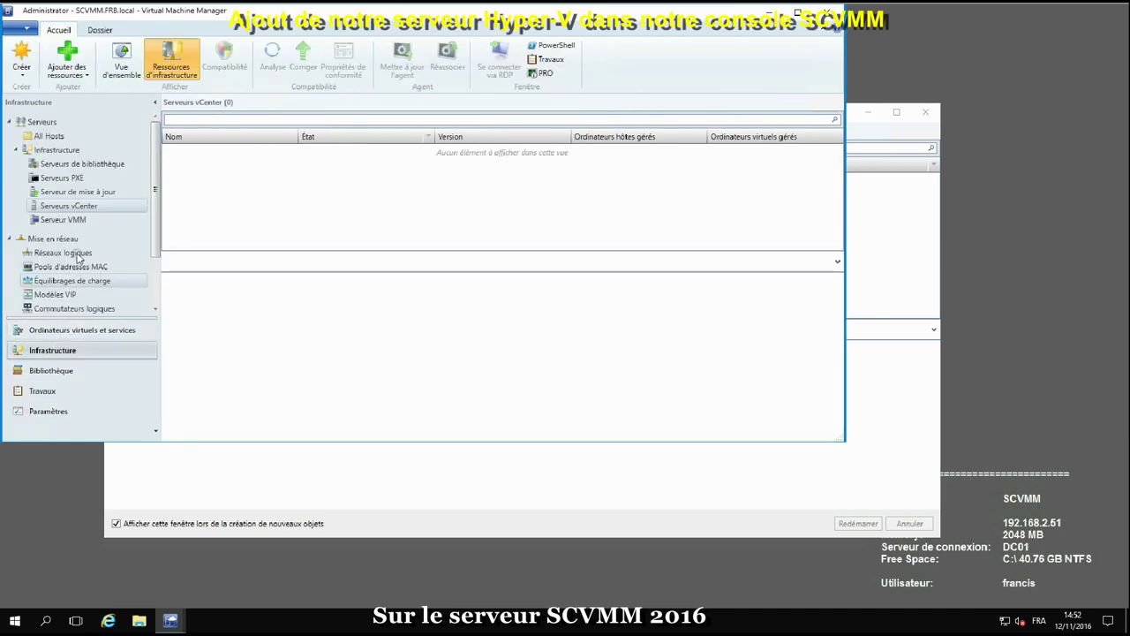
click(69, 63)
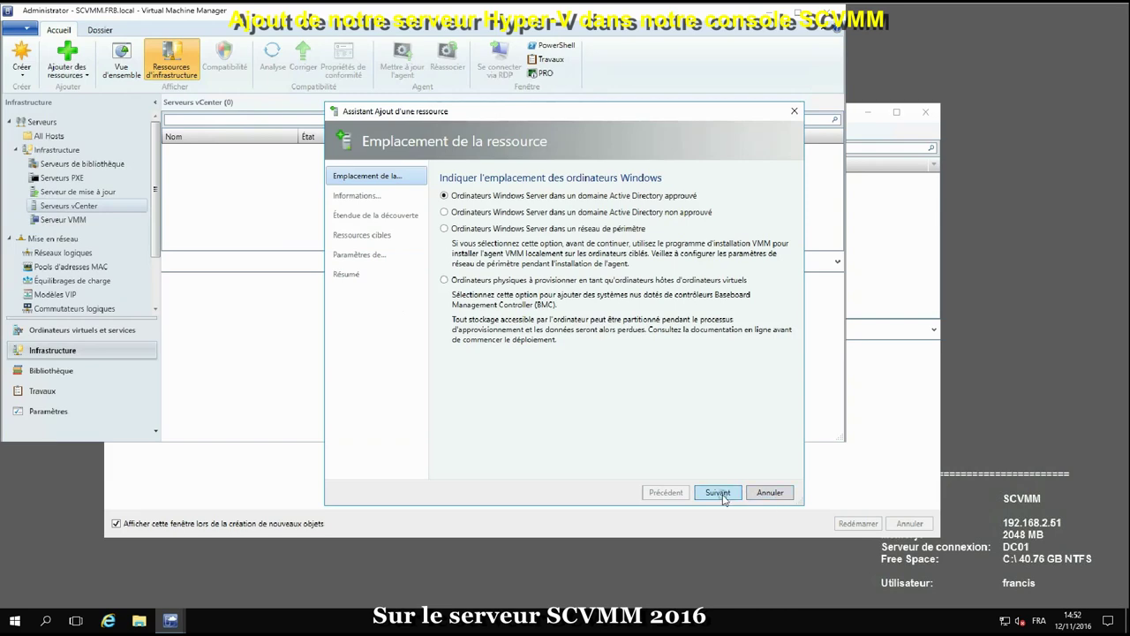
click(720, 494)
click(770, 246)
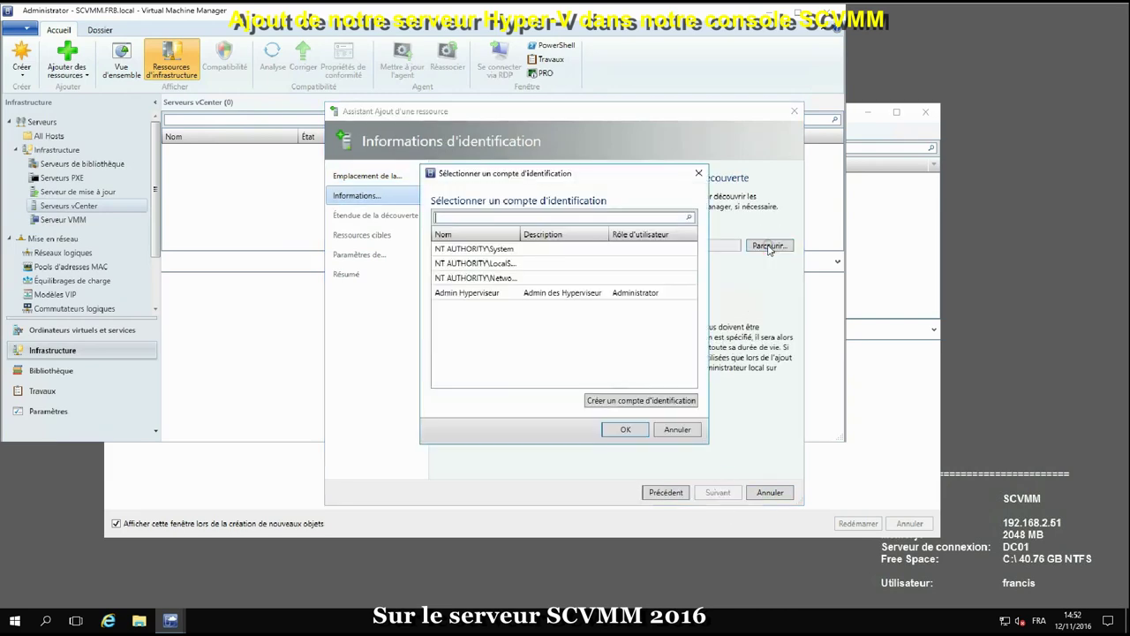
click(477, 294)
click(630, 430)
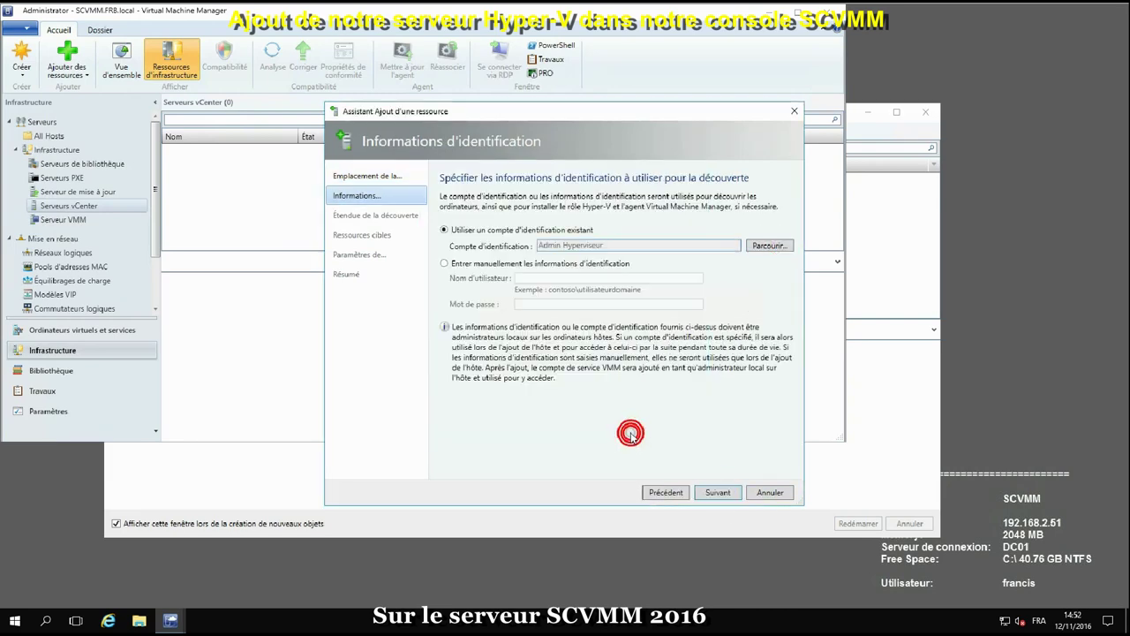
click(718, 494)
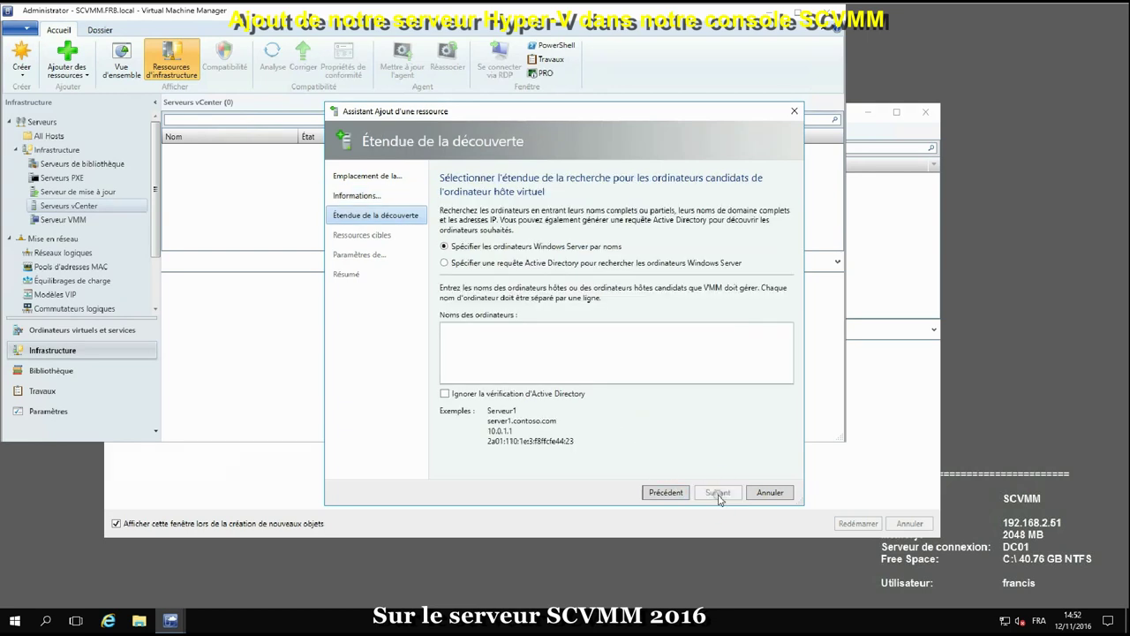
Discover host hpv03 by name, select hpv03.frb.local and advance to the Résumé page
click(538, 369)
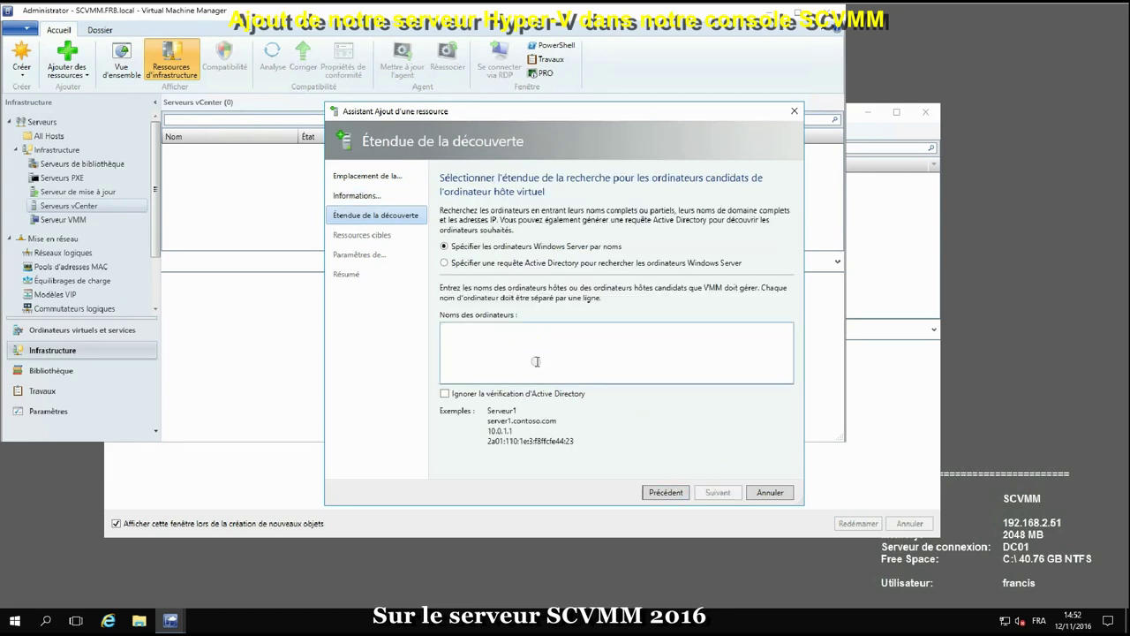
text(H)
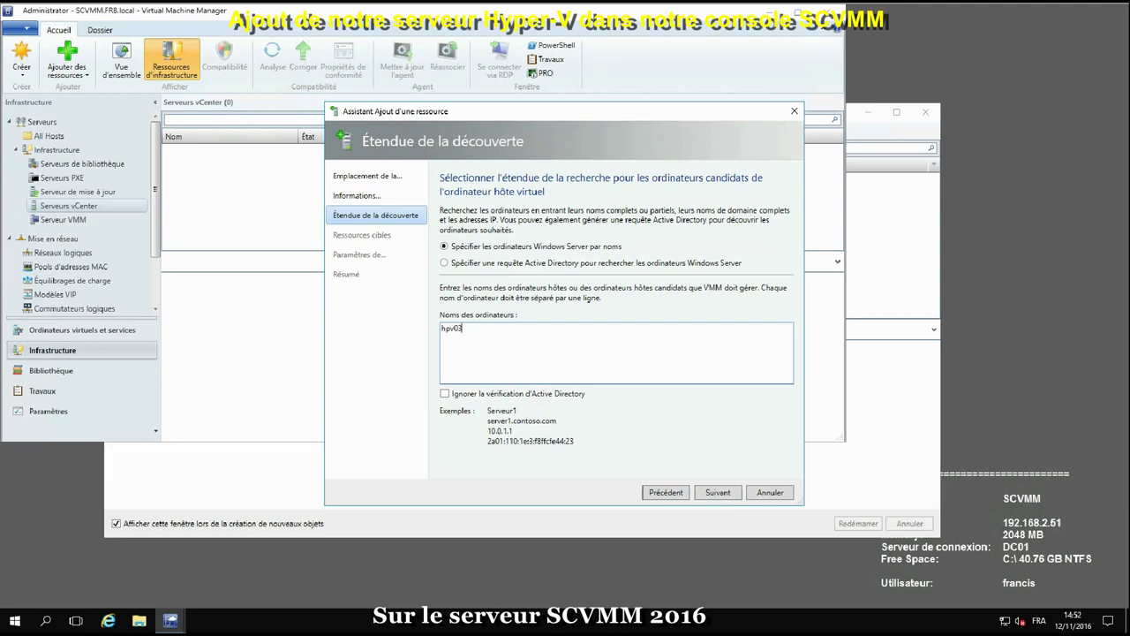
click(713, 493)
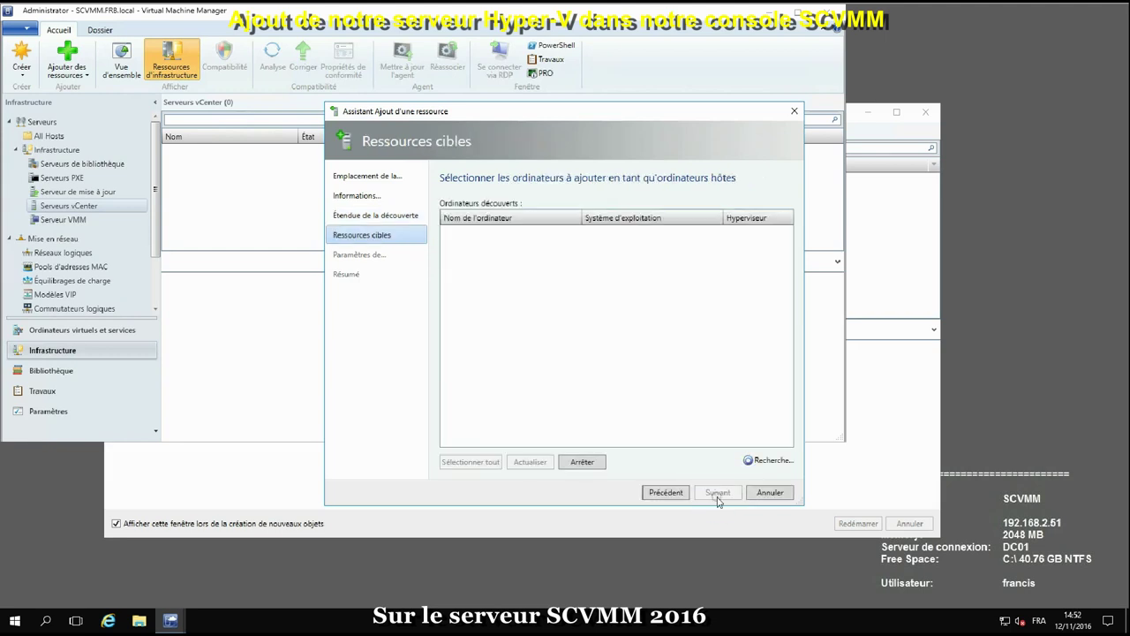
click(449, 234)
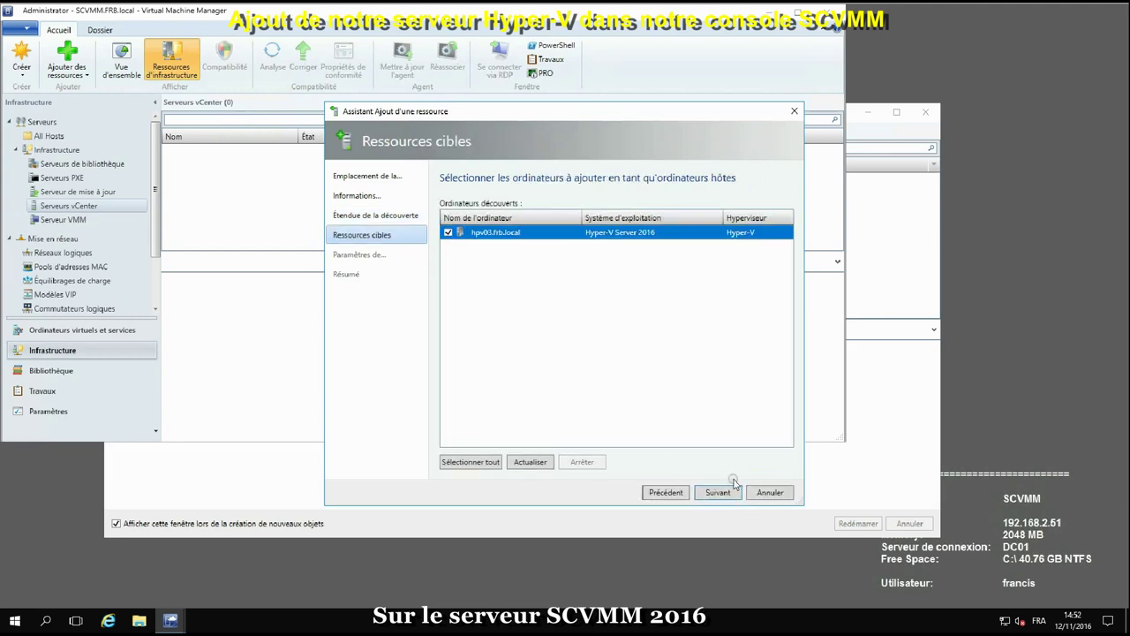
click(723, 492)
click(723, 492)
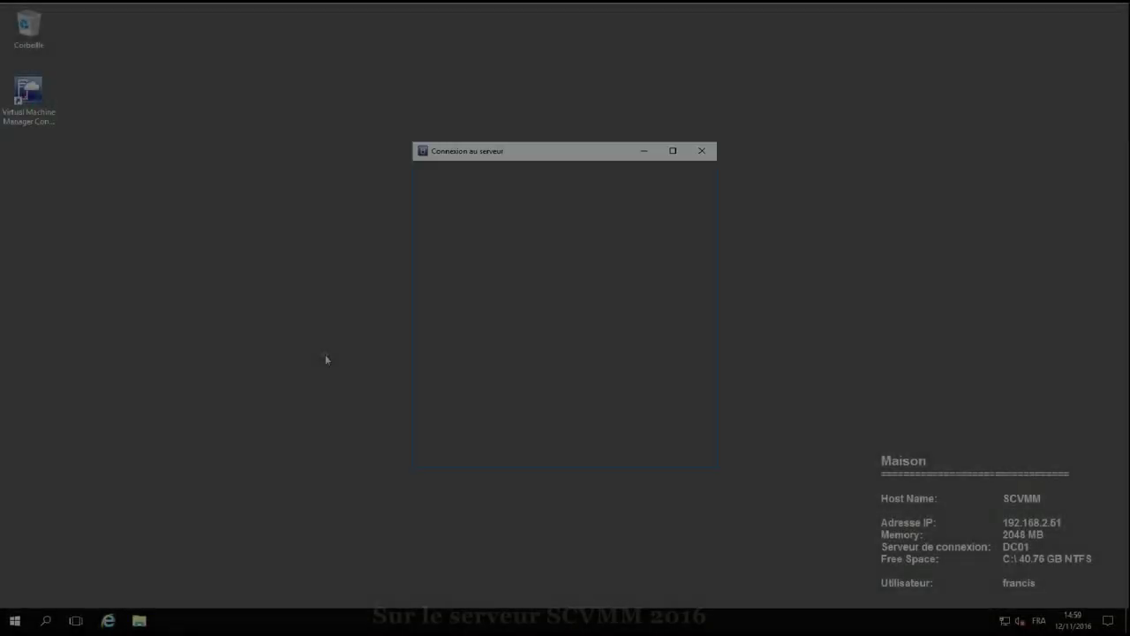
Connect the VMM console to the server and show the Comptes d'identification list
click(650, 452)
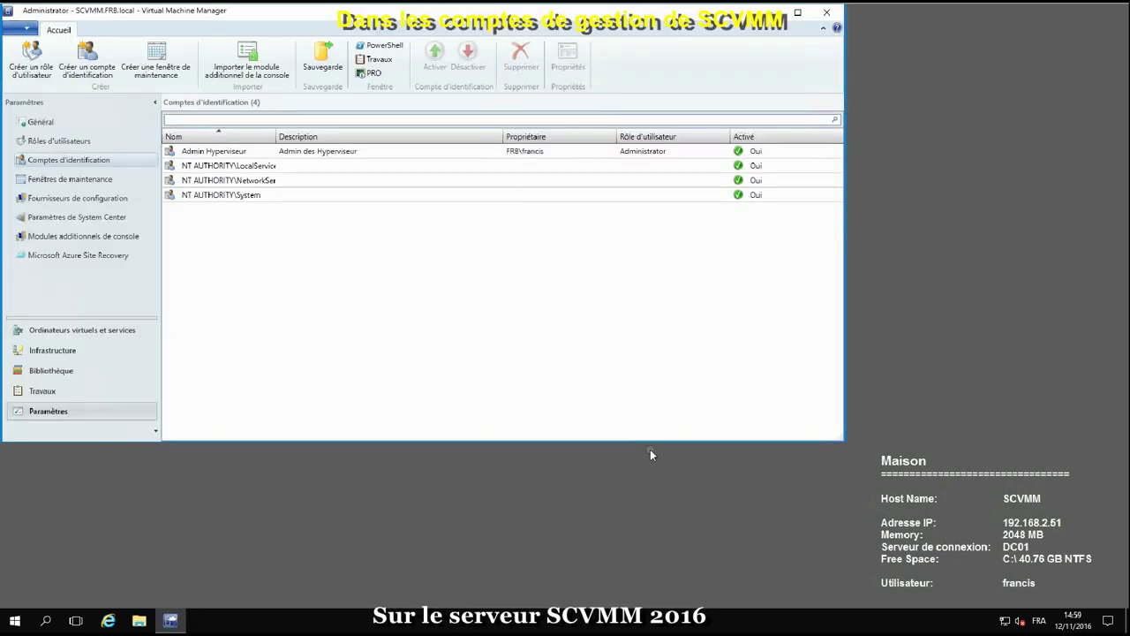
click(241, 292)
Start a new Run As account named 'Admin Vcenter' described as 'Administrateur de Vcenter'
right_click(63, 163)
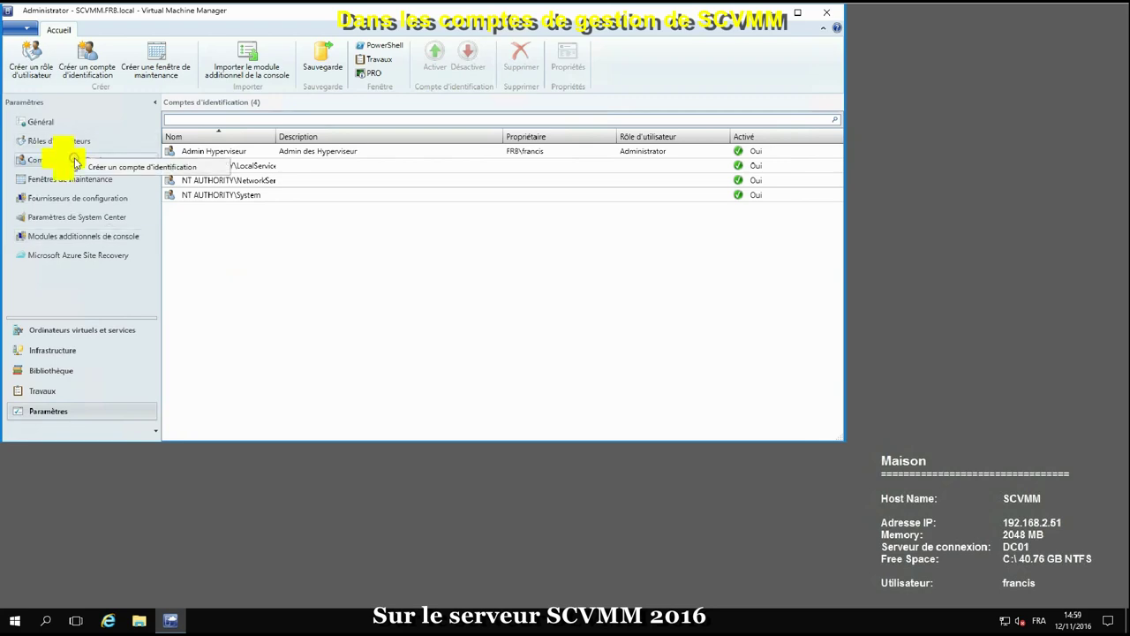
click(139, 164)
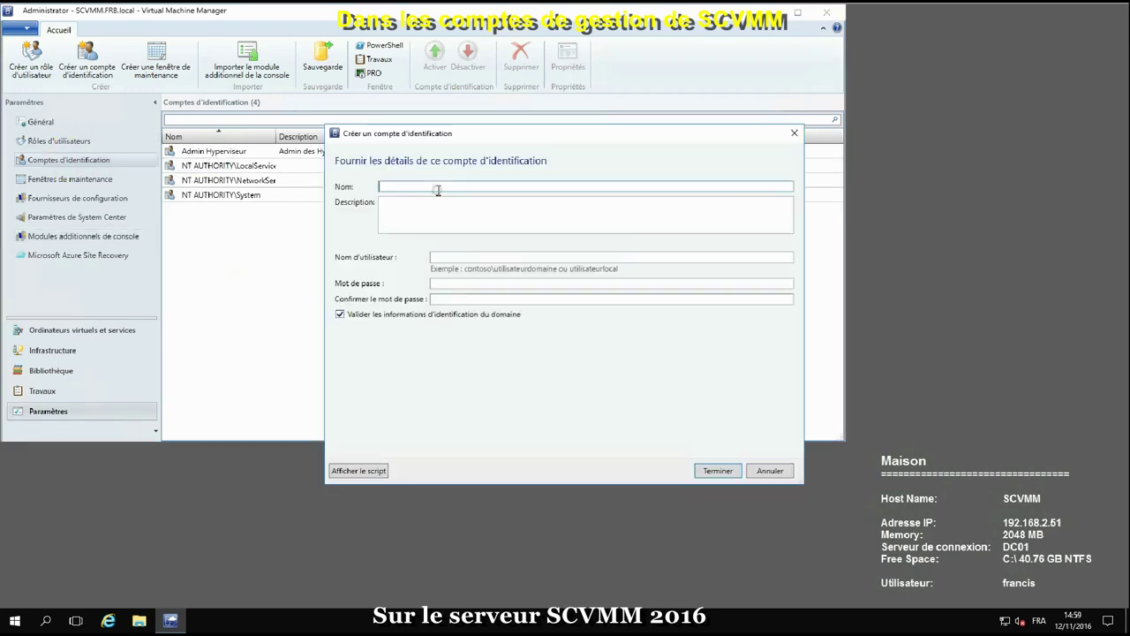
text(Admin)
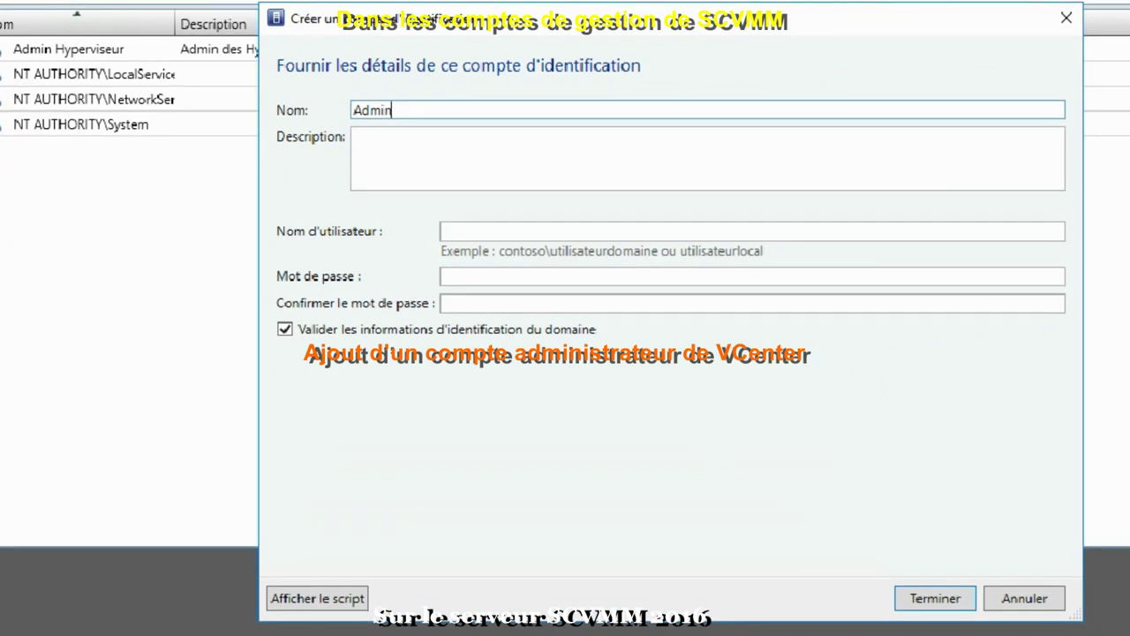
text( Vce)
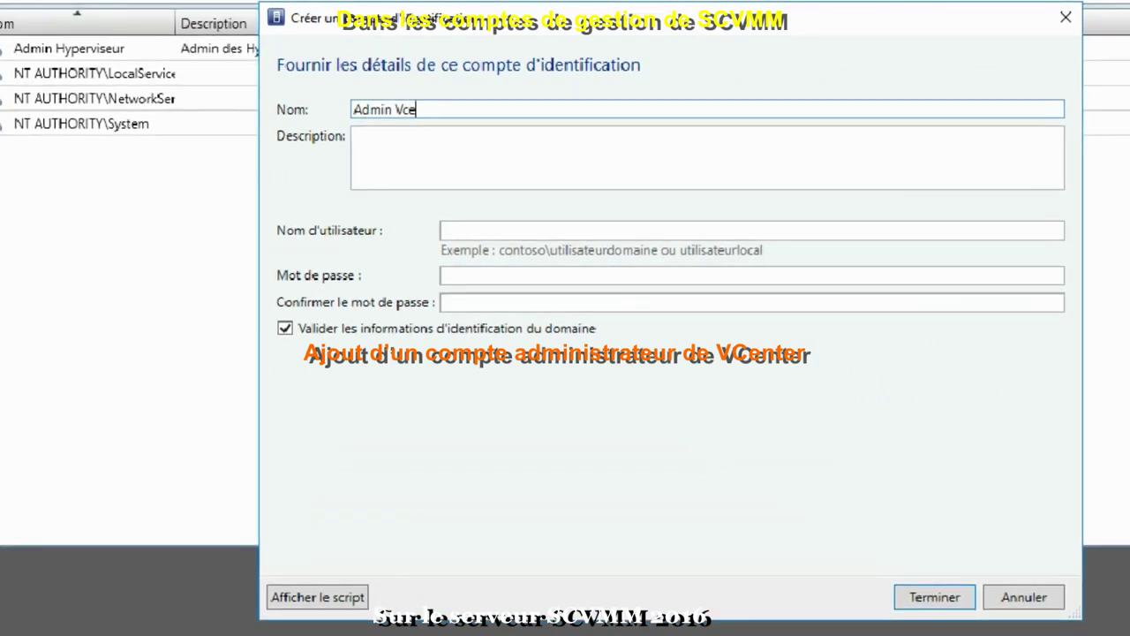
text(nter)
click(444, 131)
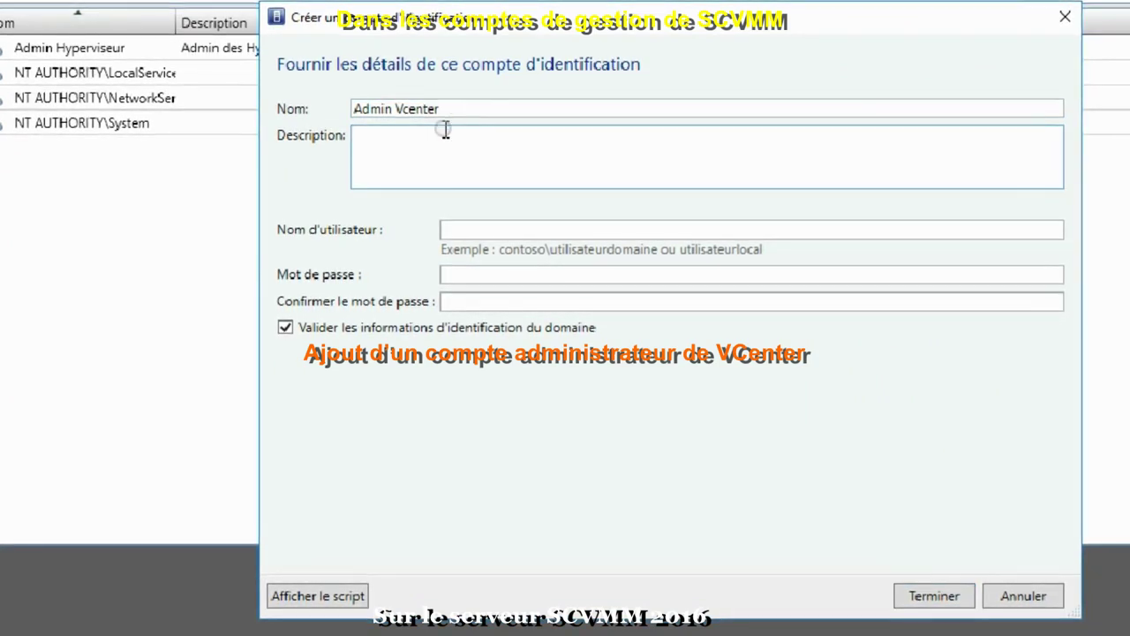
text(Administr)
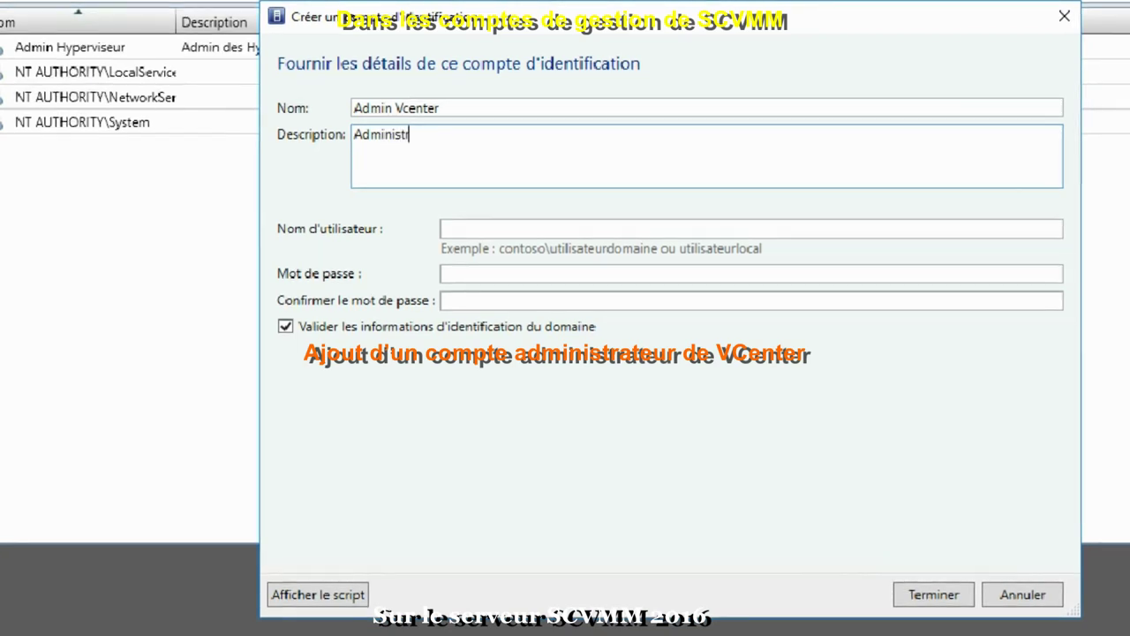
text(ateur de )
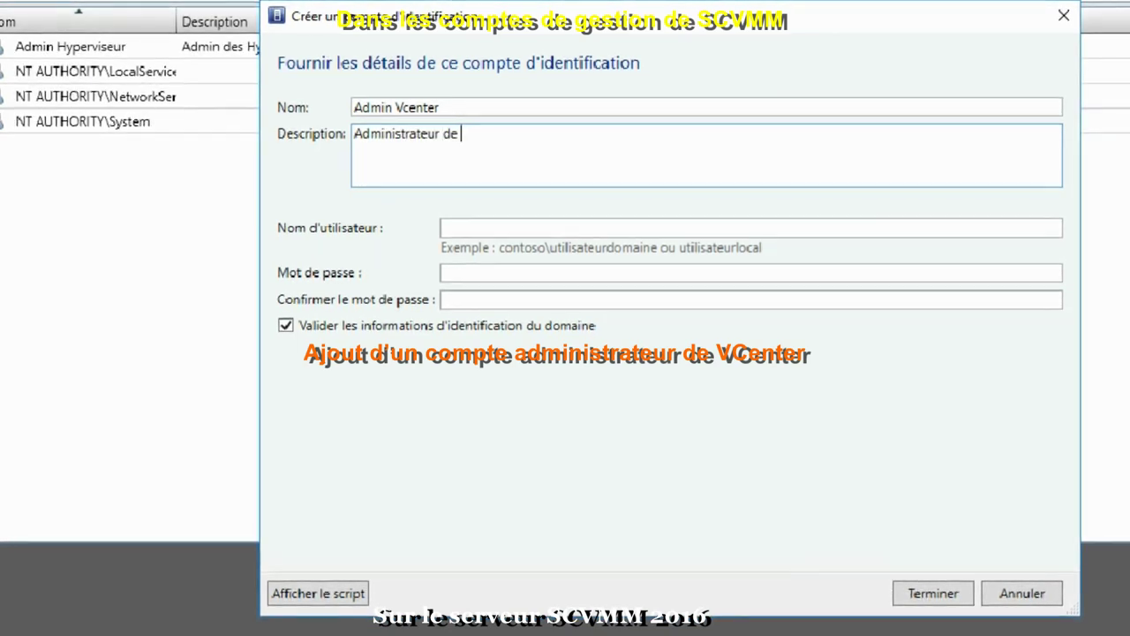
text(Vcenter)
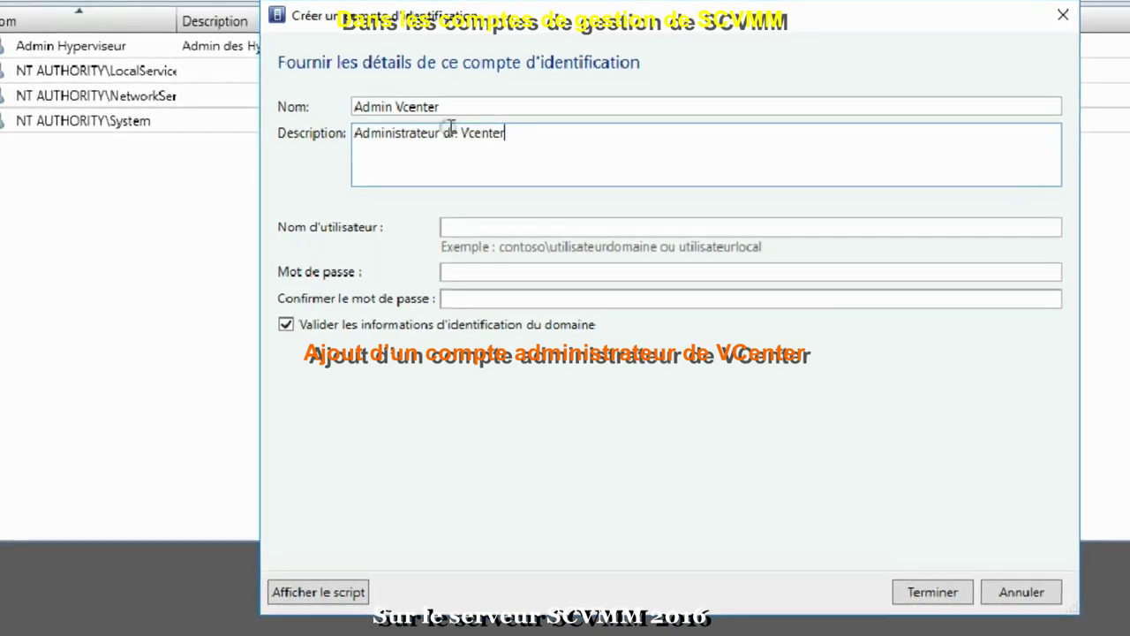
Enter the domain user name and password, save the account, and switch to Infrastructure
click(480, 228)
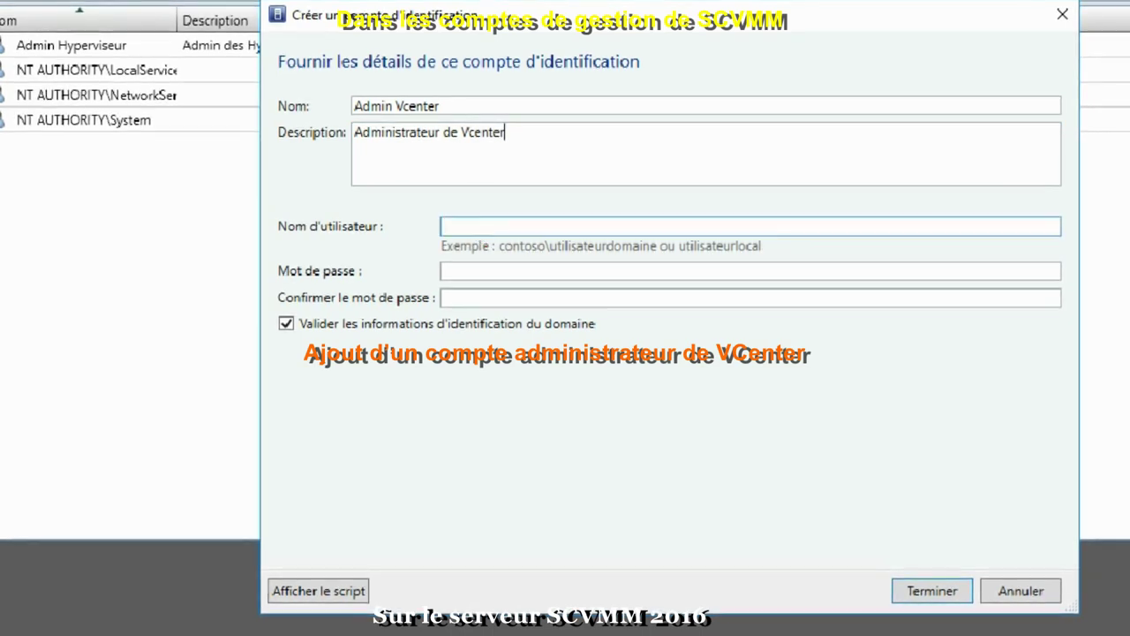
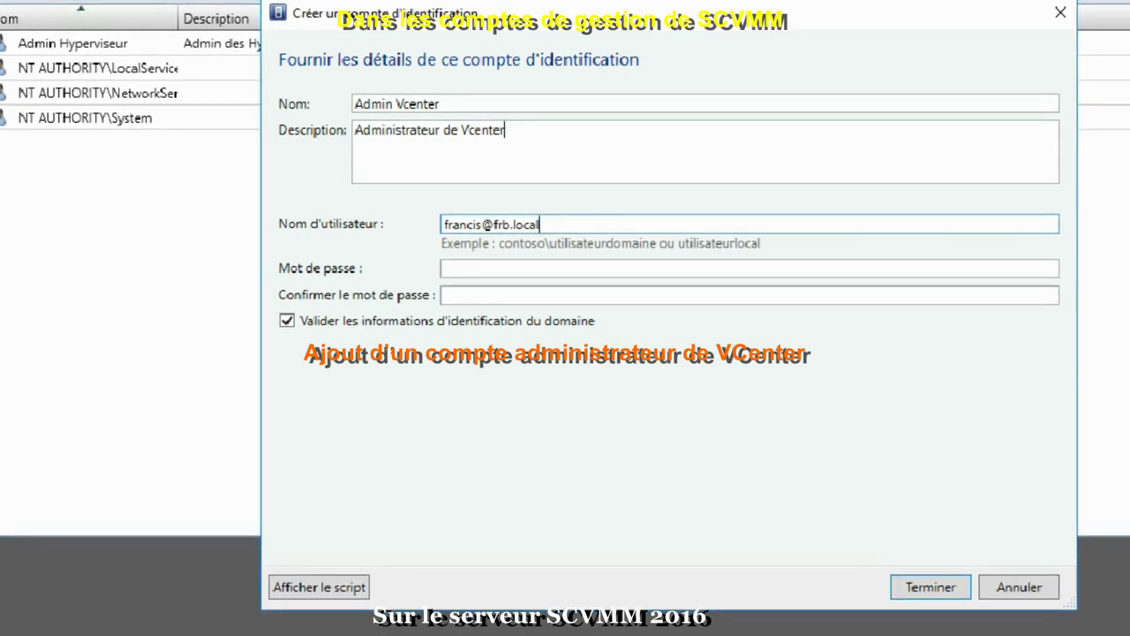
click(465, 267)
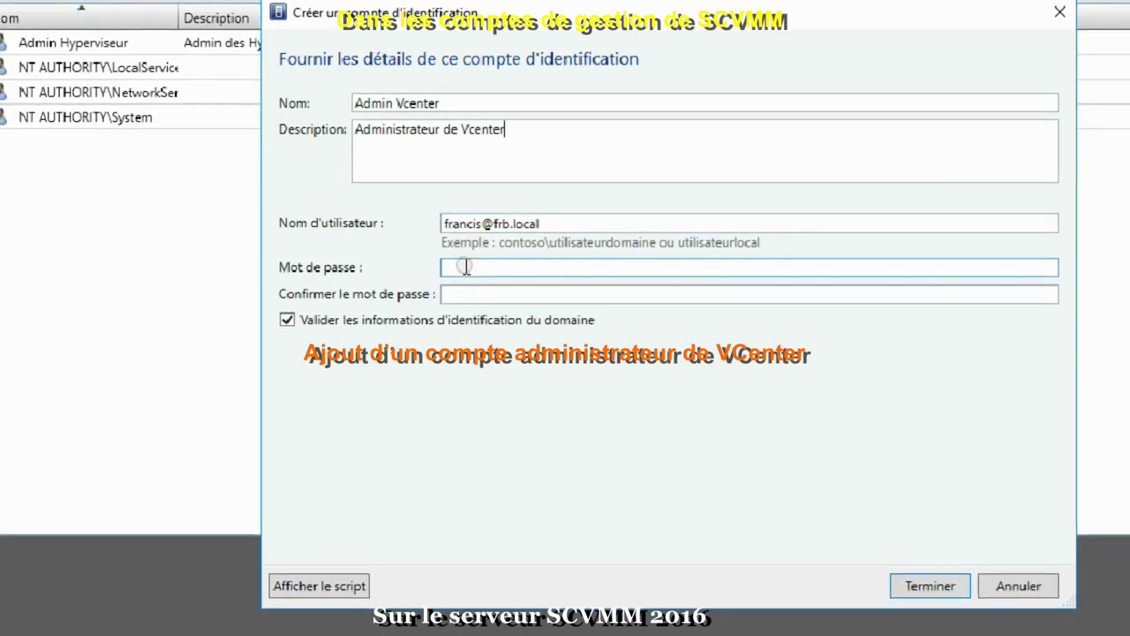
text(*****)
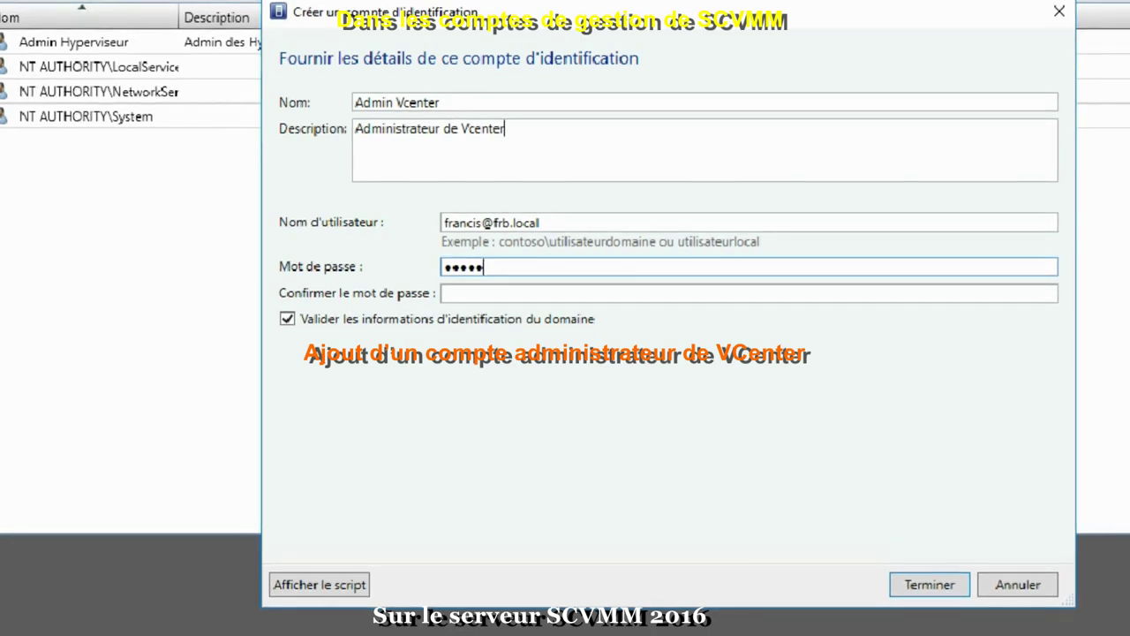
text(******)
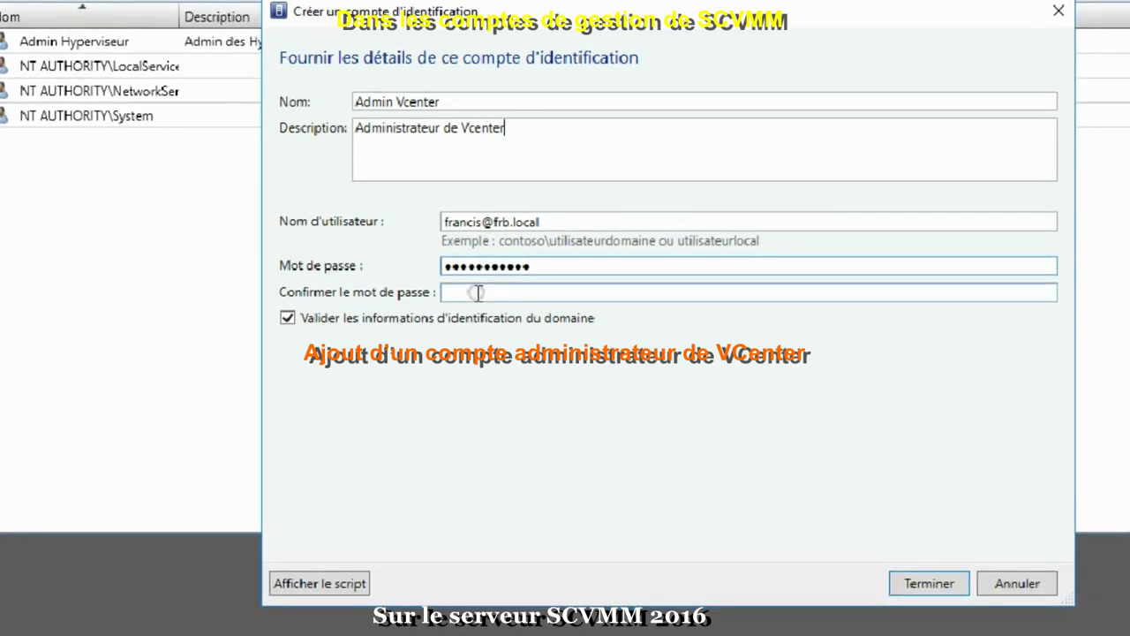
click(477, 292)
text(****)
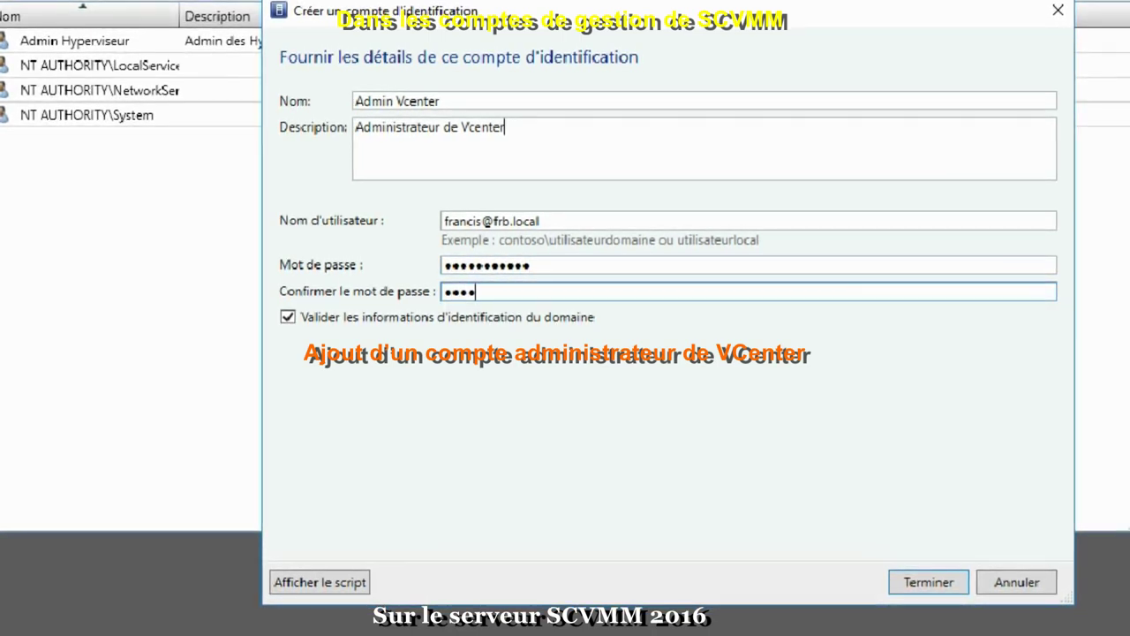
text(*******)
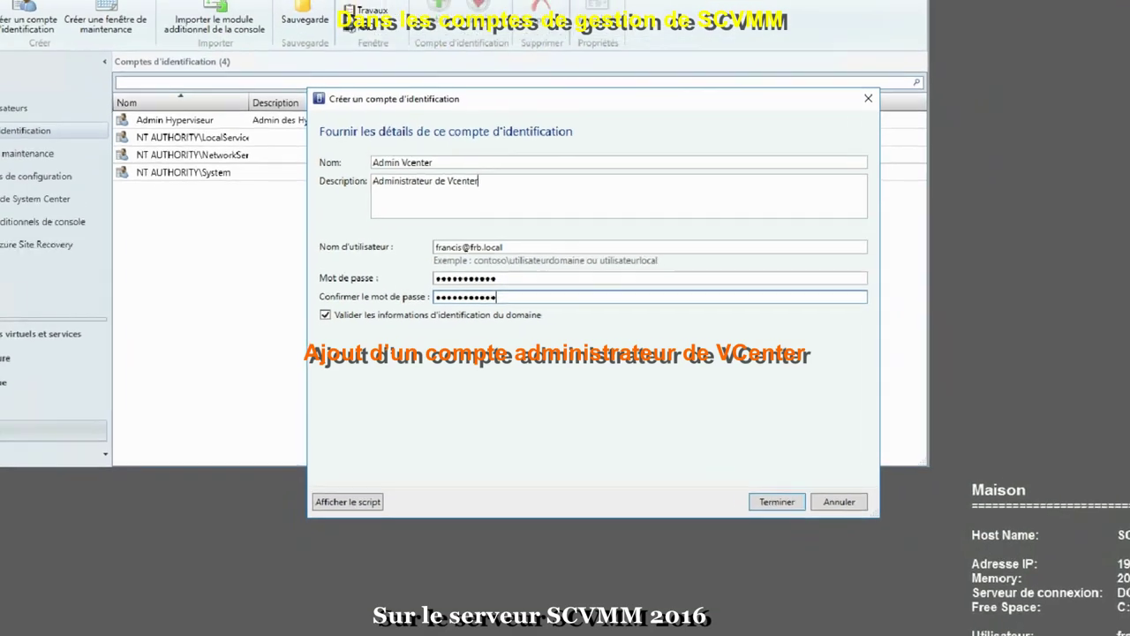
click(777, 502)
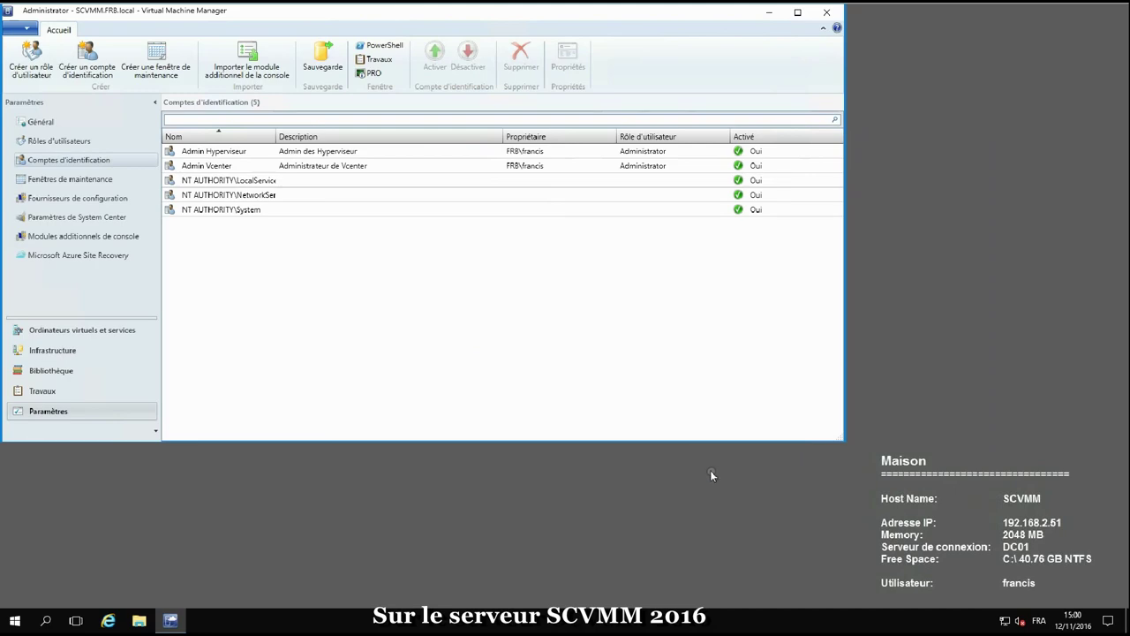
click(44, 350)
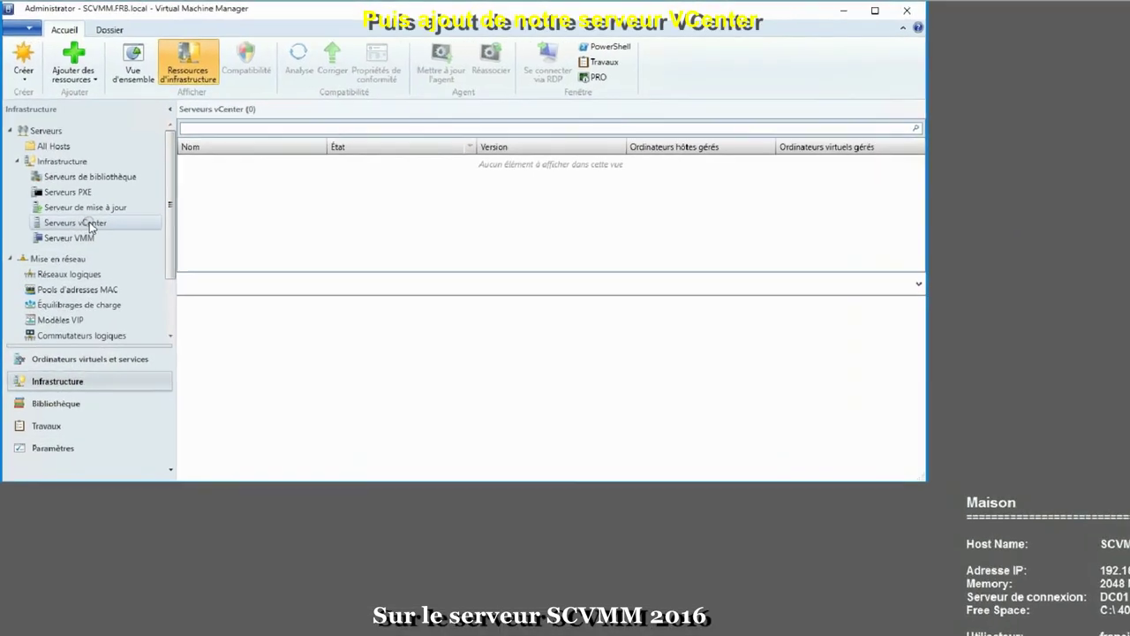
Add vCenter server Vcenter.frb.local on port 443 with the Admin Vcenter account in secure mode
right_click(90, 222)
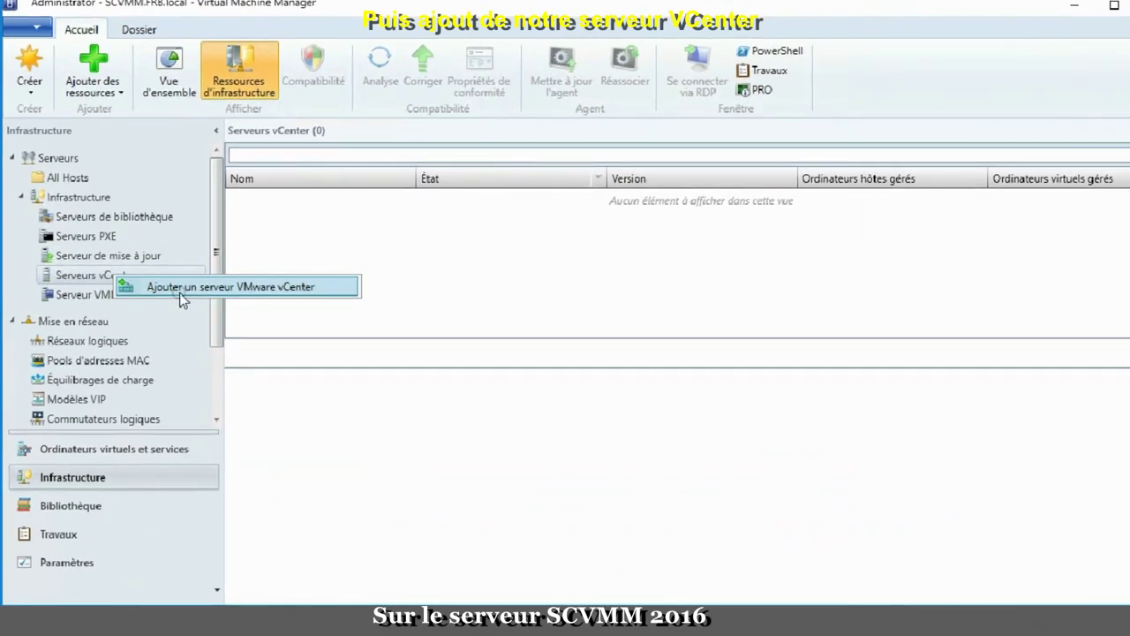
click(180, 288)
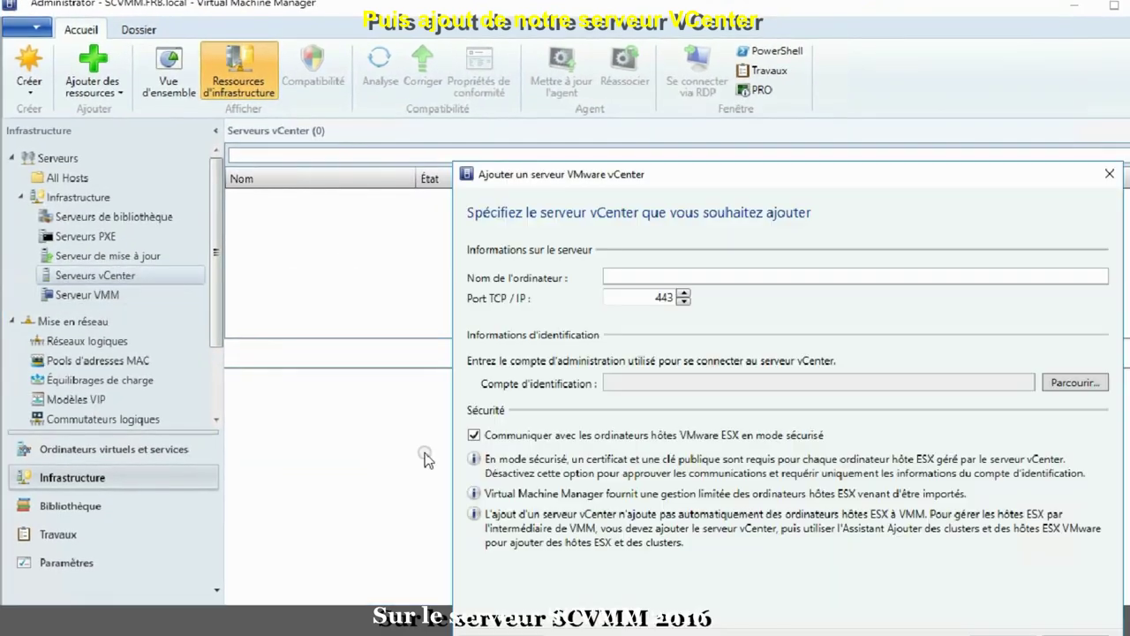
click(641, 277)
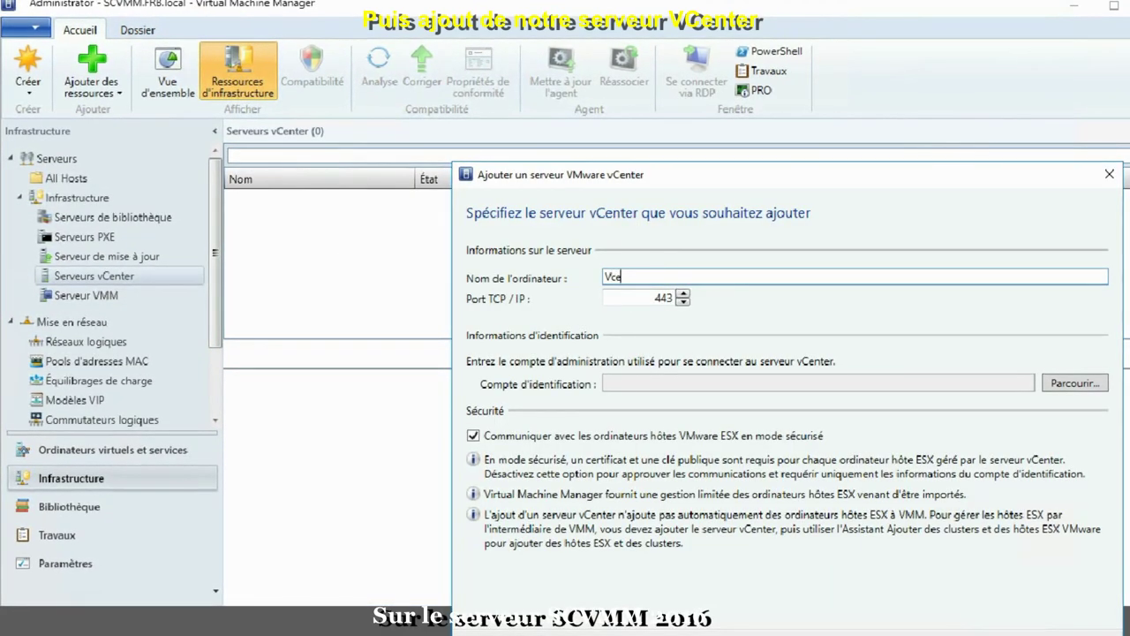
text(Vcenter)
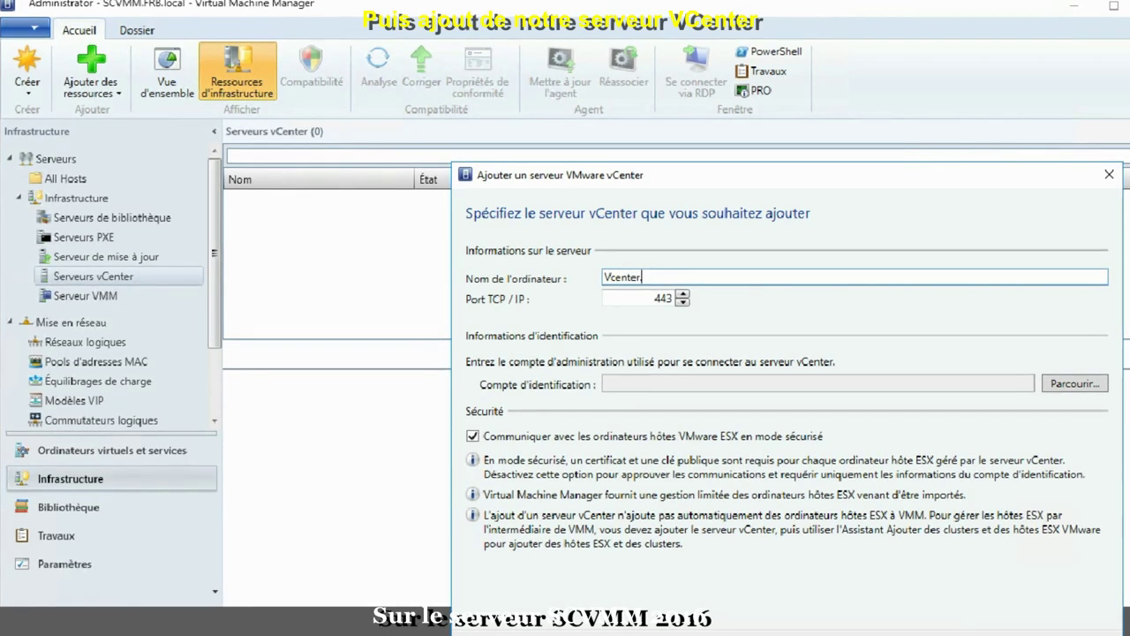
text(.frb.local)
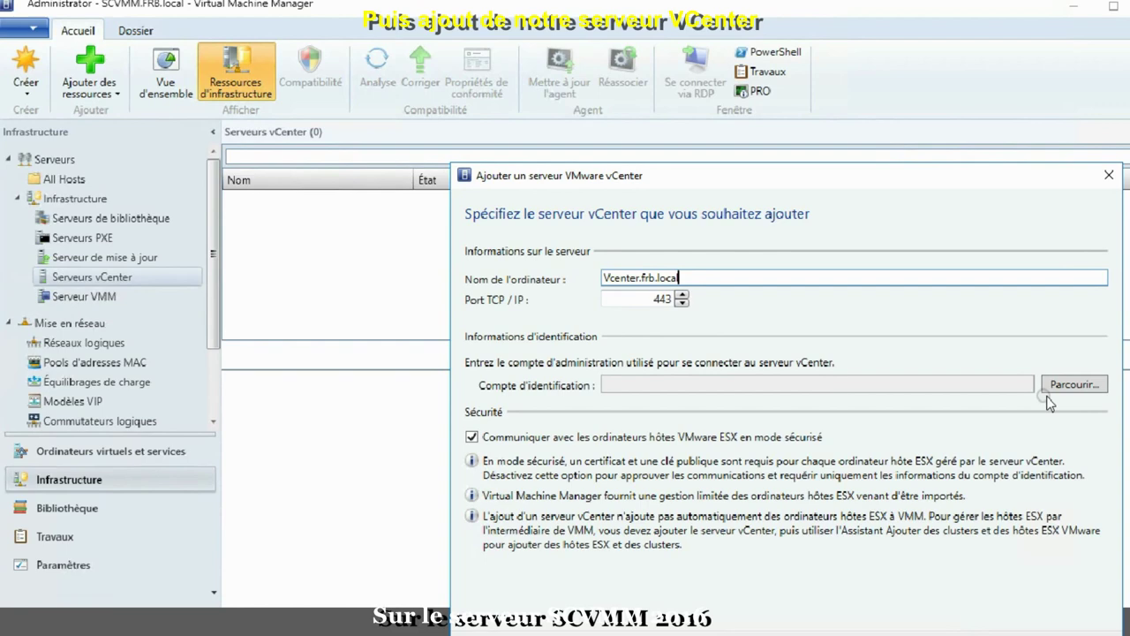
click(1075, 384)
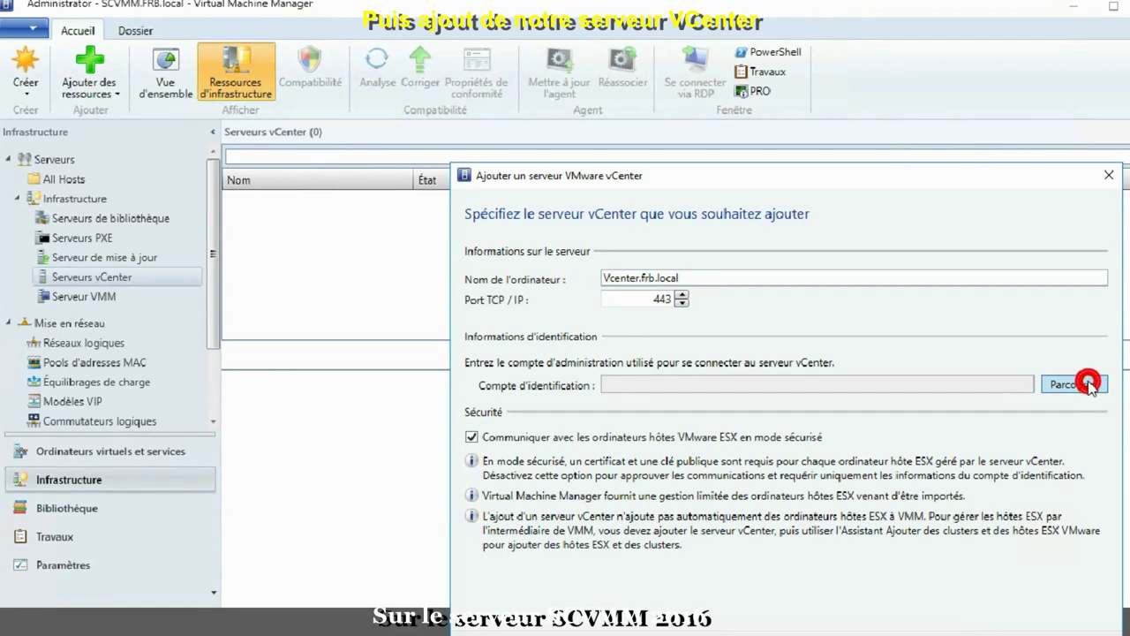
click(647, 426)
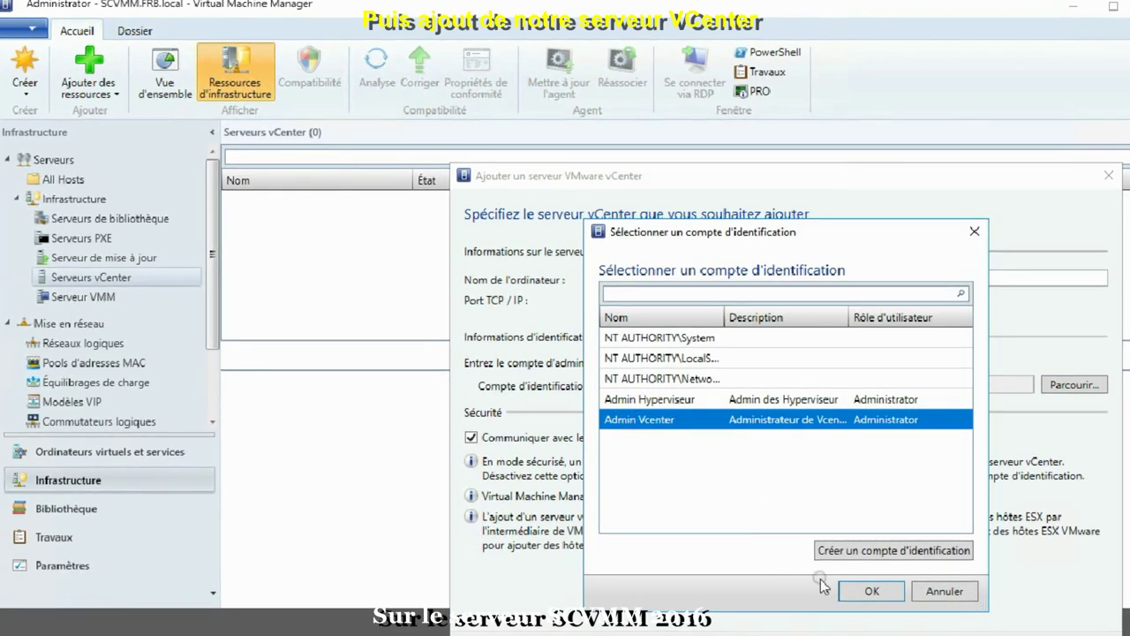
click(861, 592)
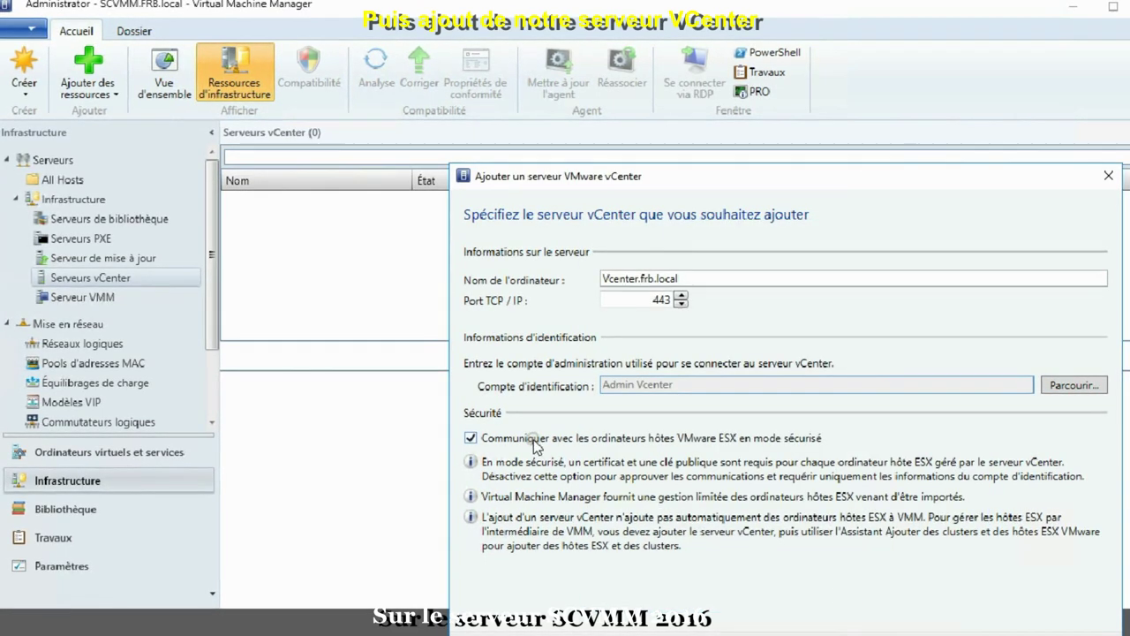
key(Return)
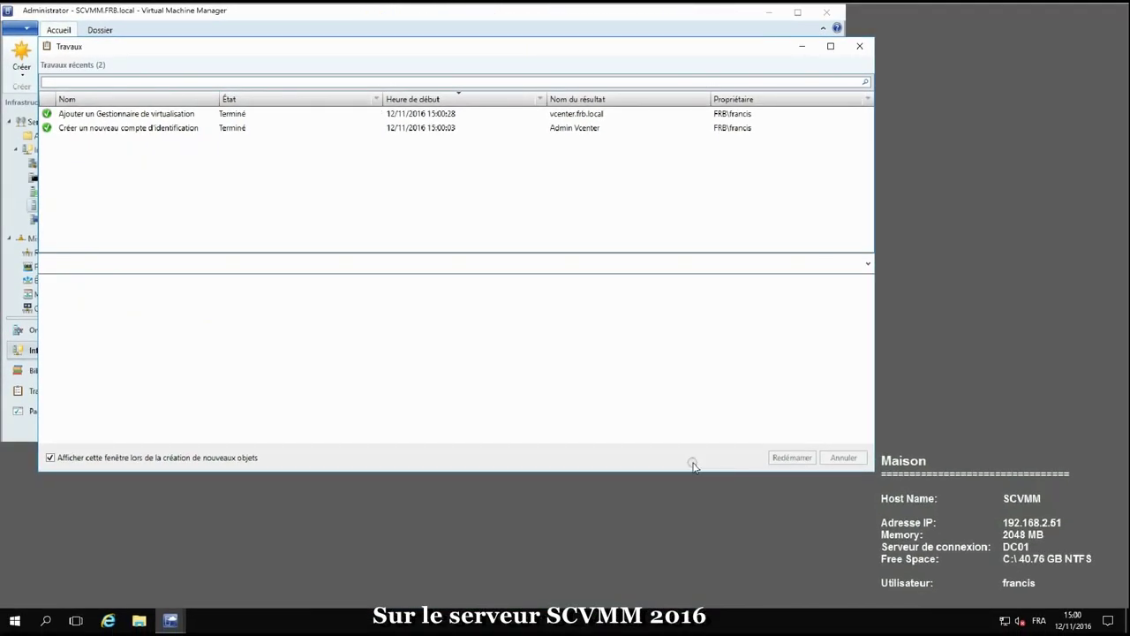
In Settings, start a new Run As account named 'Root des Vmware'
click(46, 412)
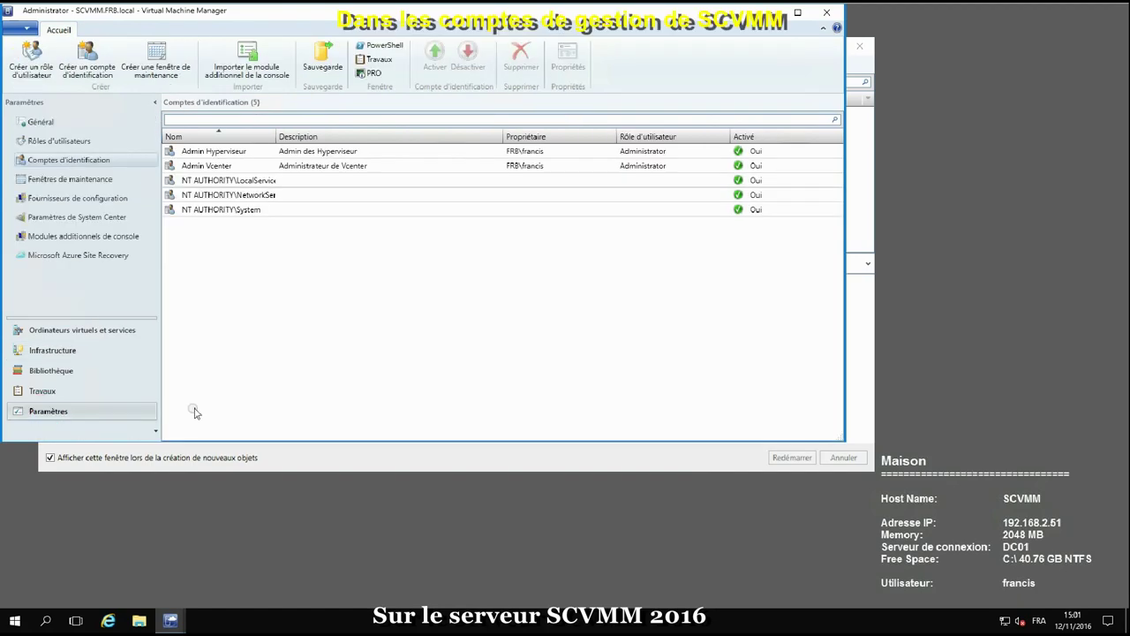
right_click(63, 160)
click(129, 169)
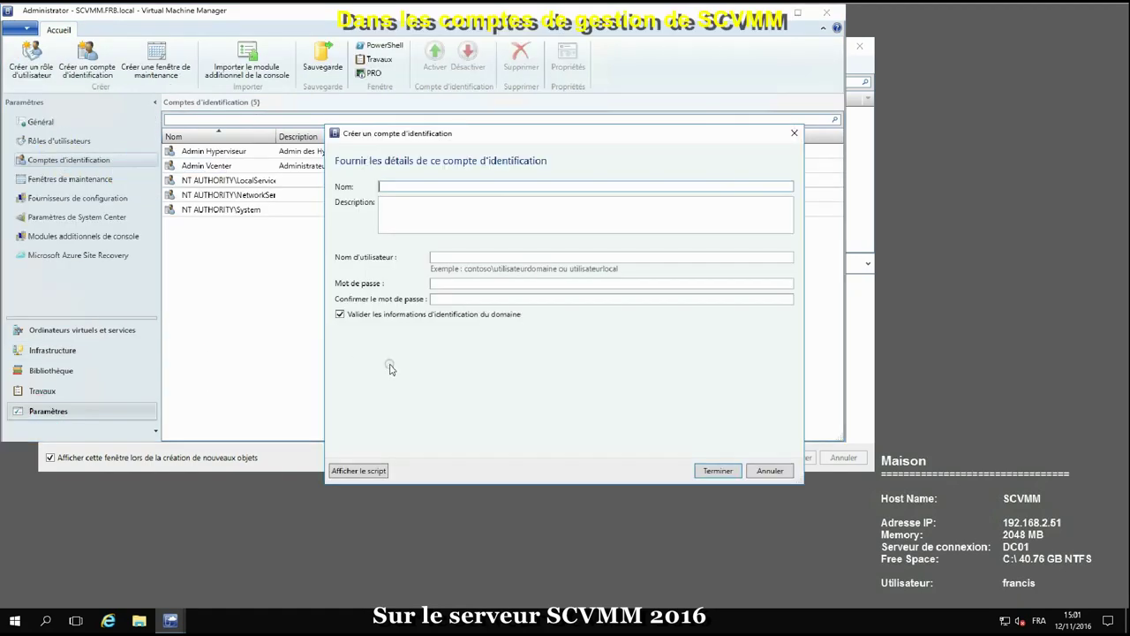
click(393, 191)
text(Ro)
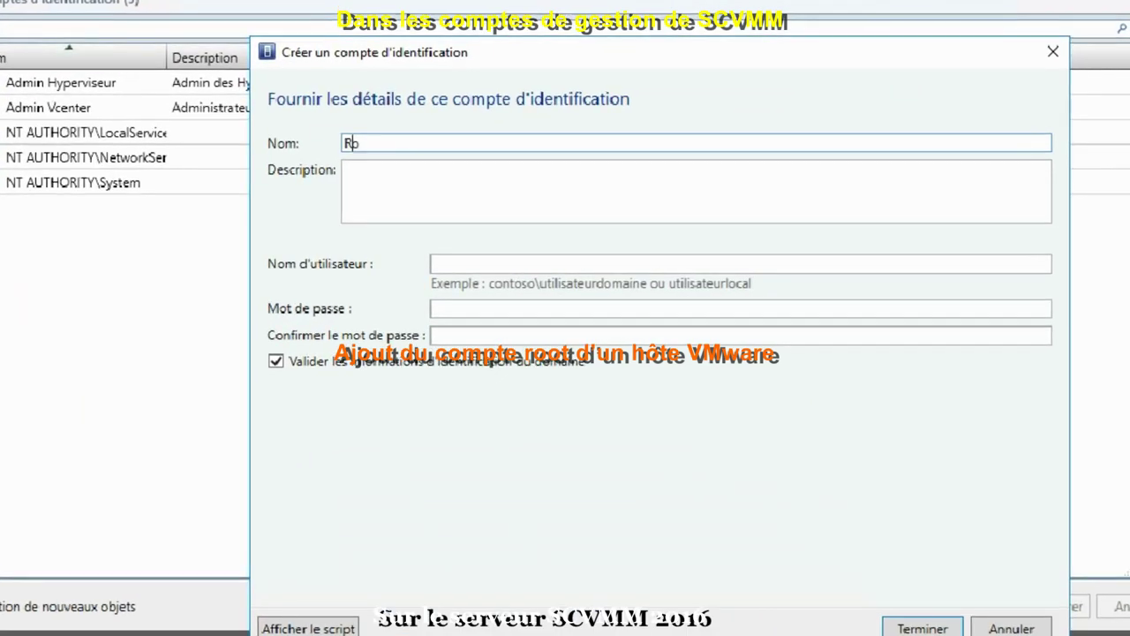
text(ot des Vm)
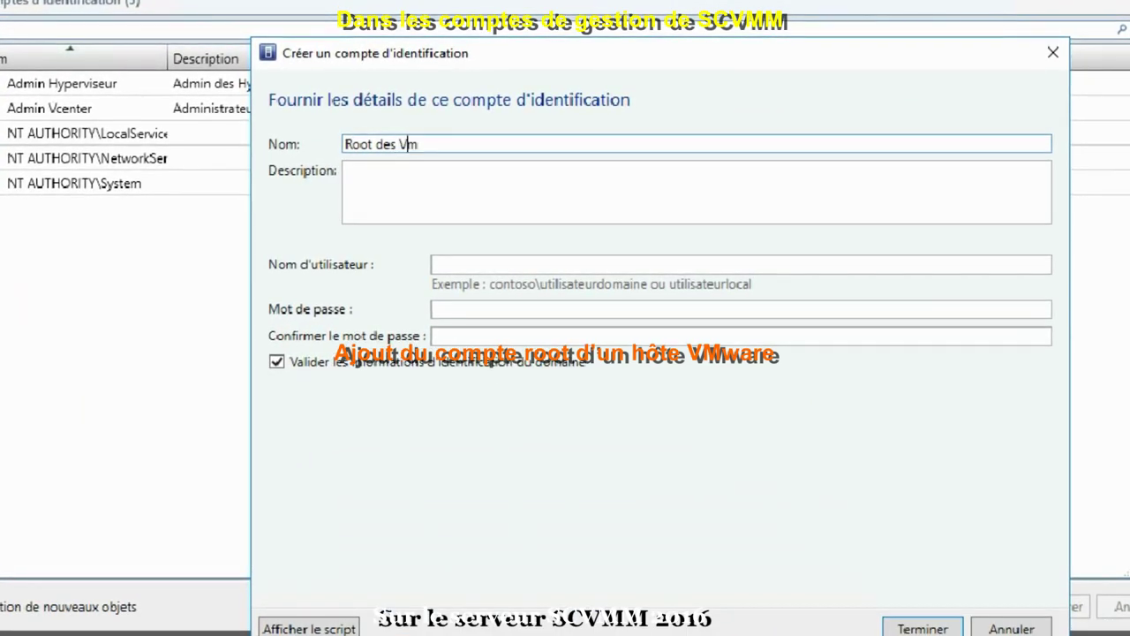
text(ware)
Set user root with its password, skip domain validation, describe it 'Compte root des VMware', and finish
click(405, 199)
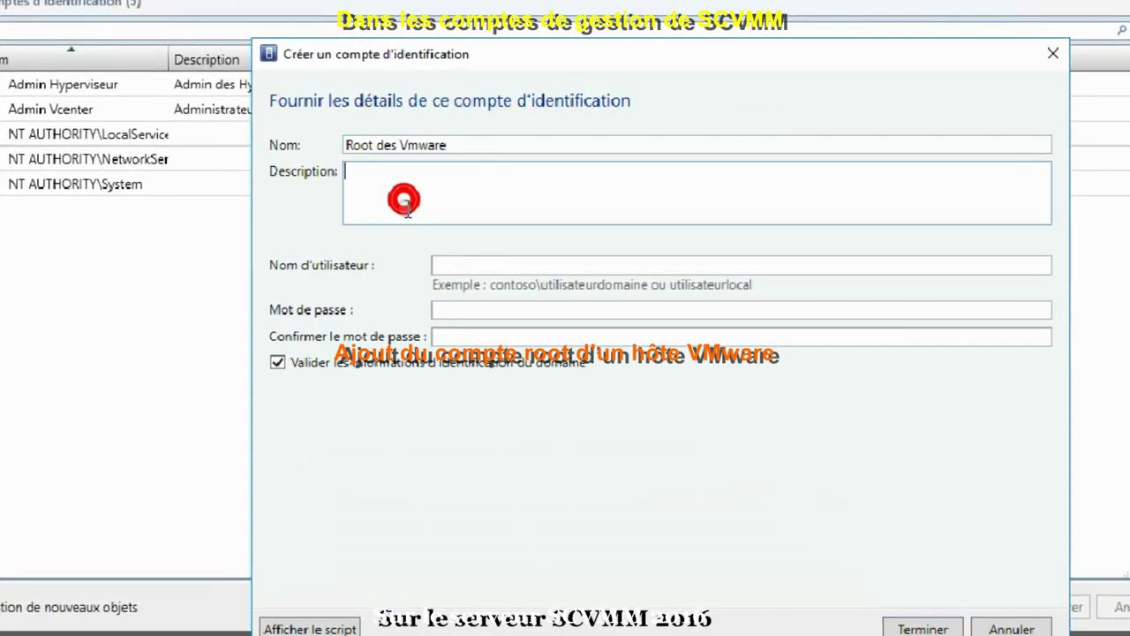
click(479, 266)
text(roo)
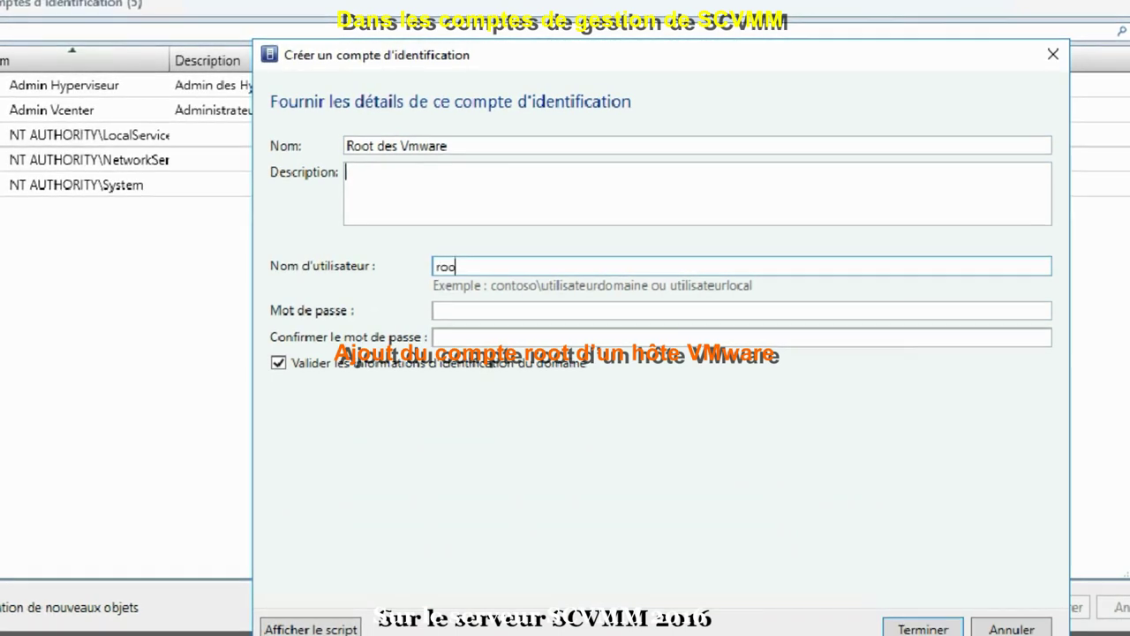
text(t)
key(Tab)
text(•••)
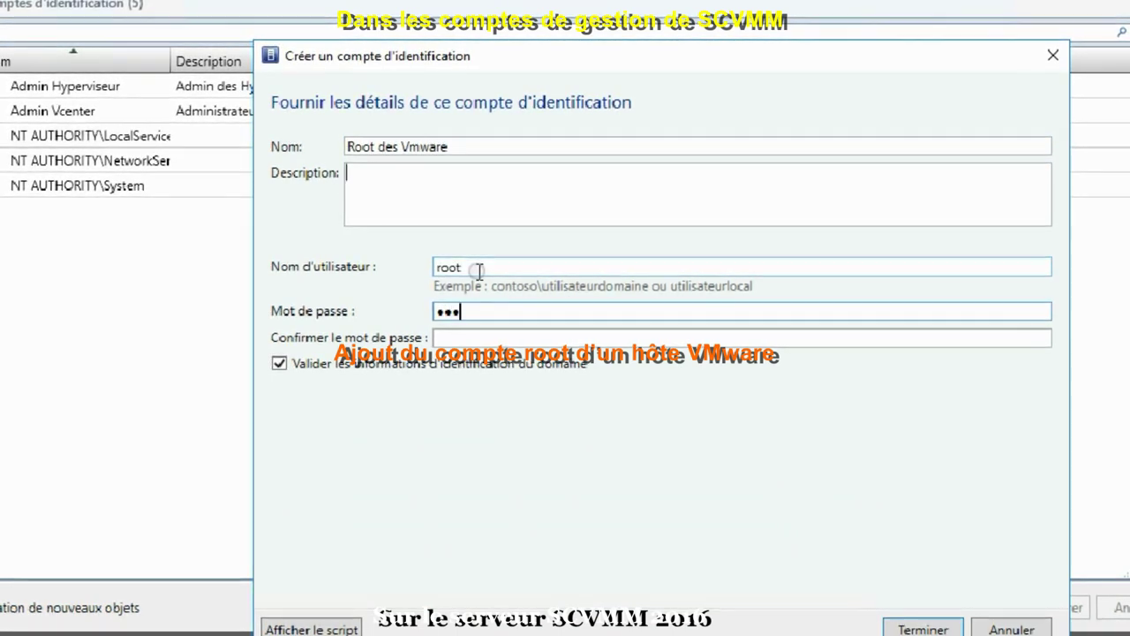
text(•)
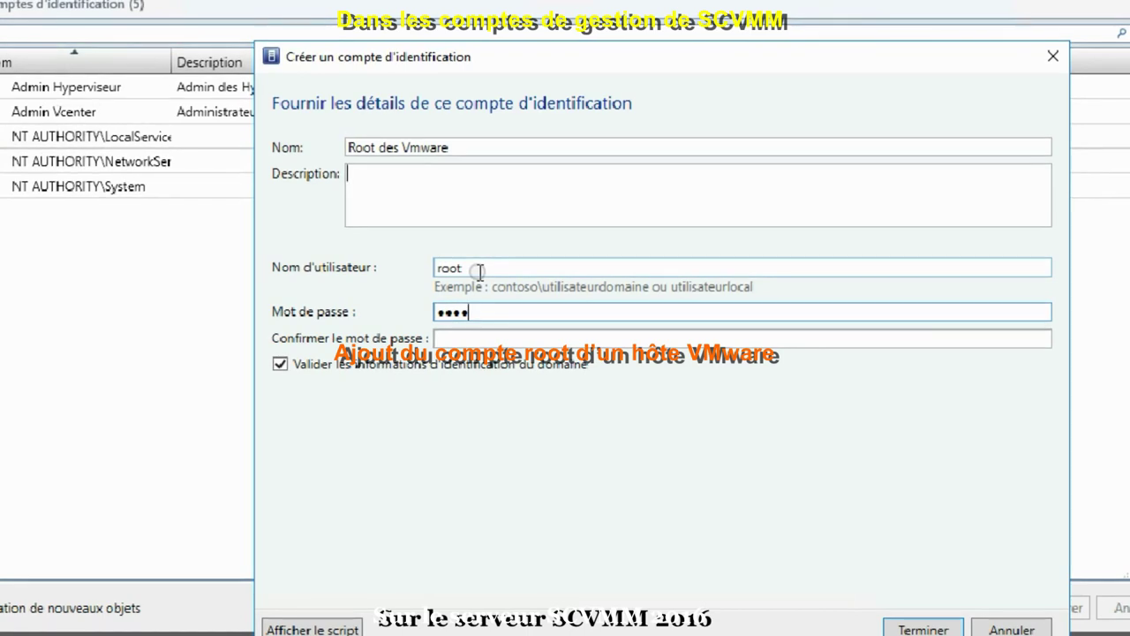
text(•••••••)
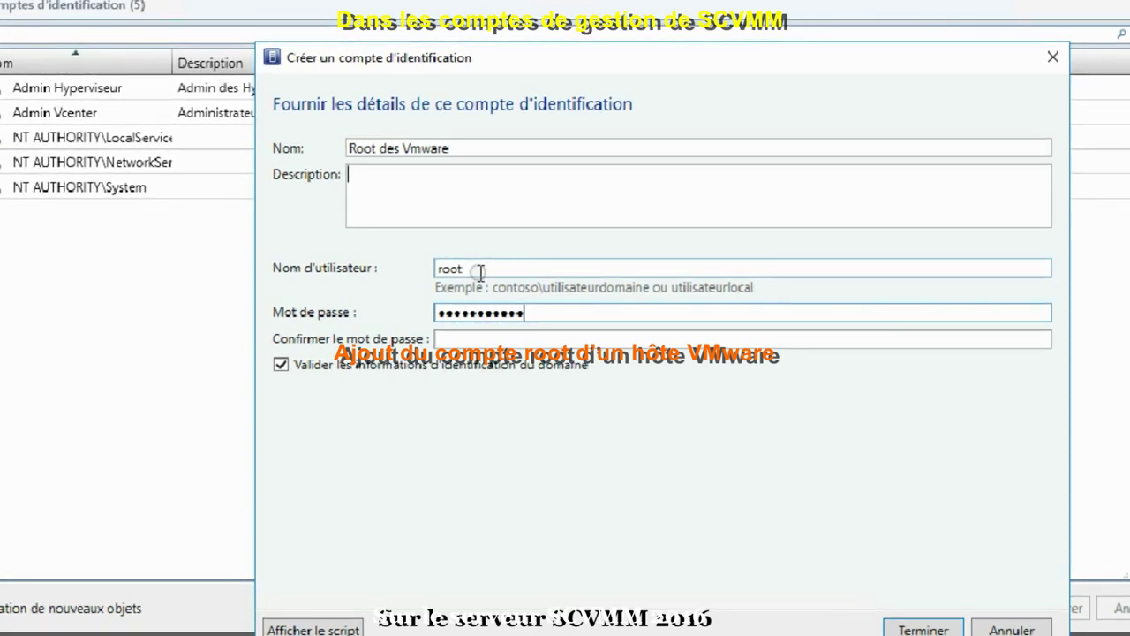
key(Tab)
text(•••)
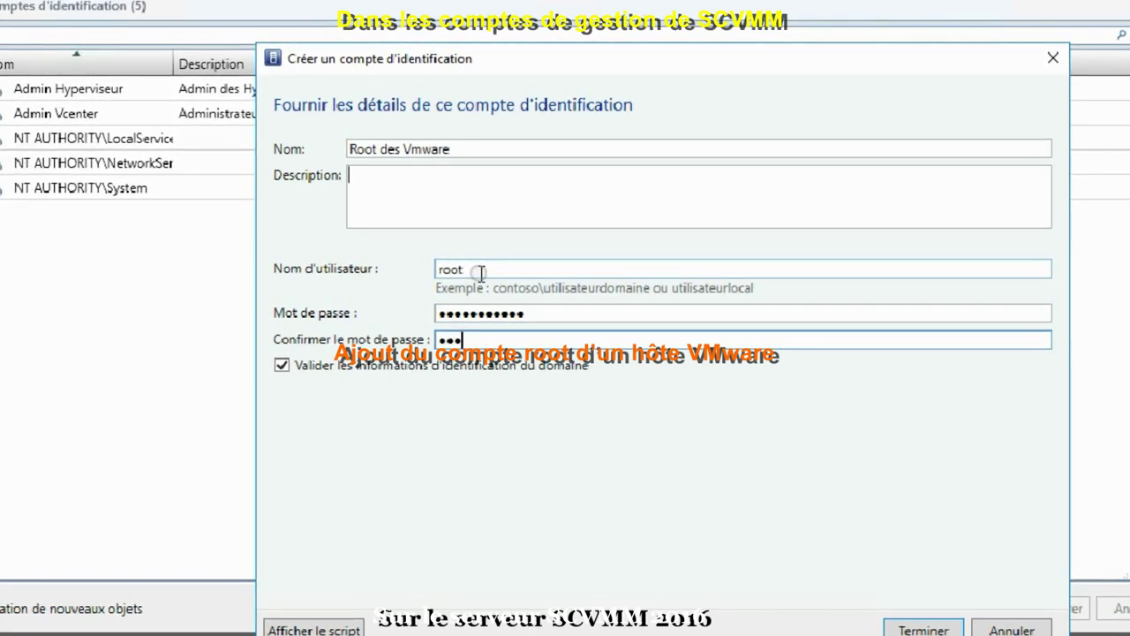
text(••••••••)
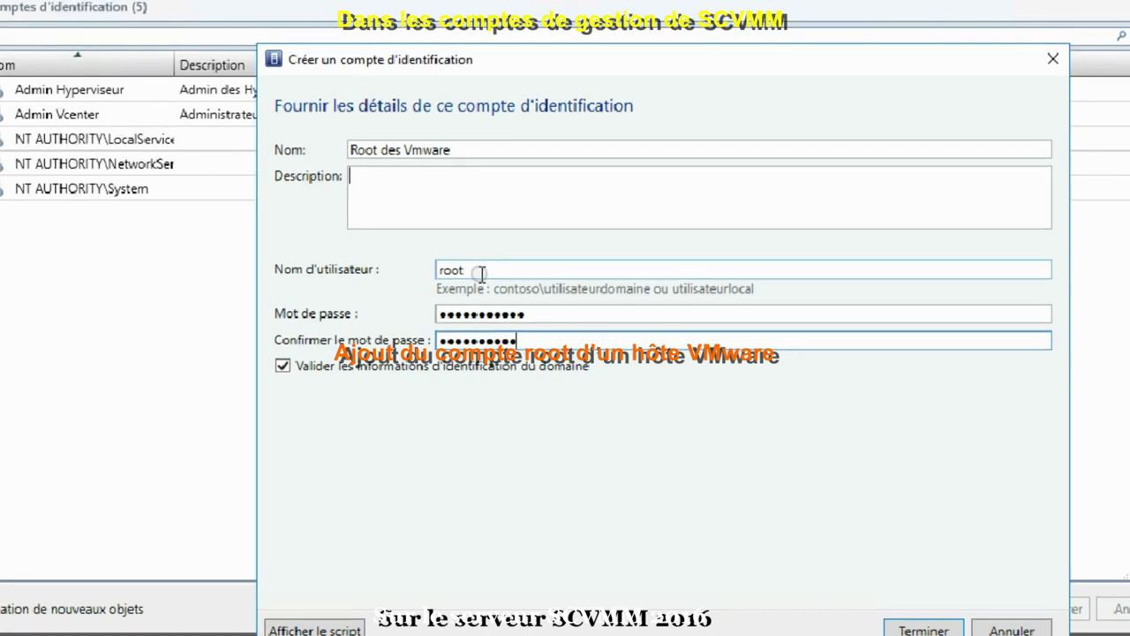
text(•)
click(283, 366)
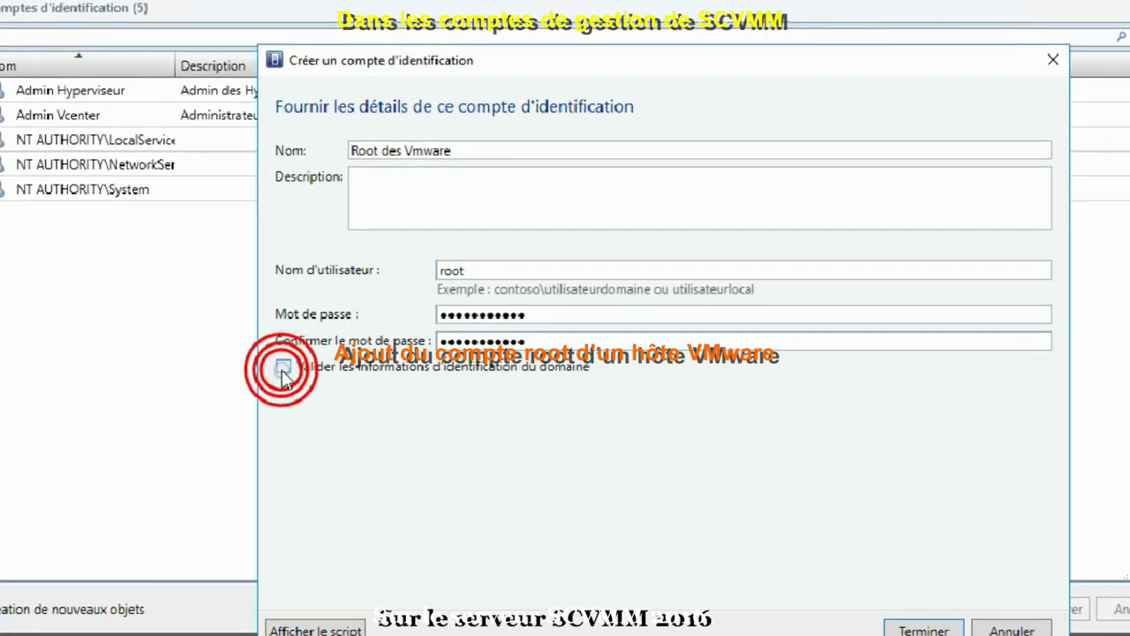
click(401, 196)
text(C)
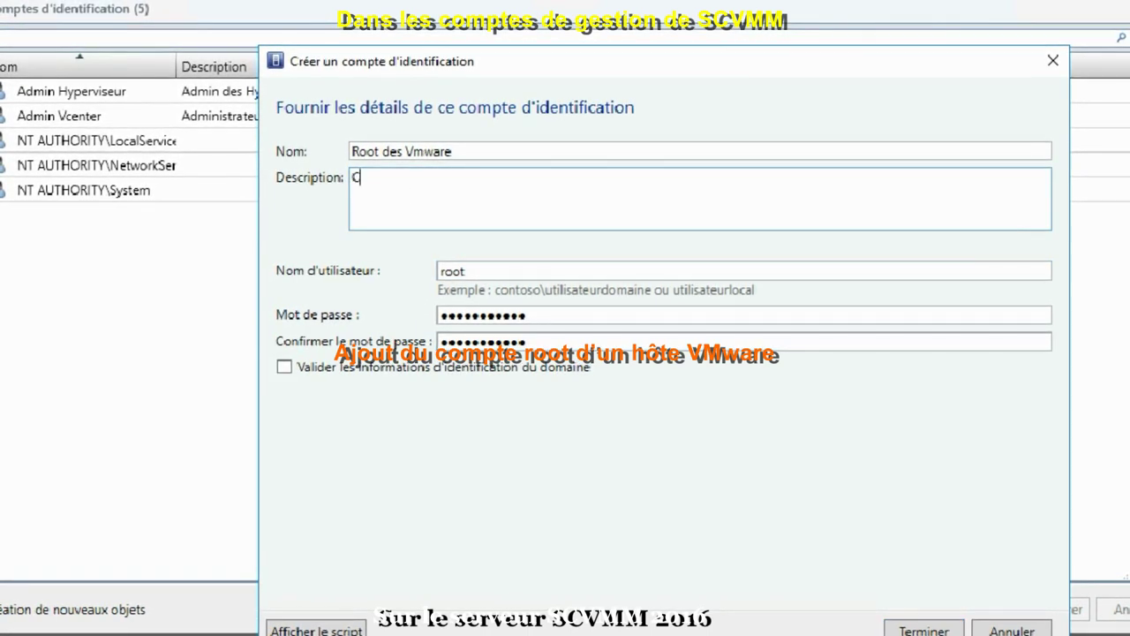
text(ompte root )
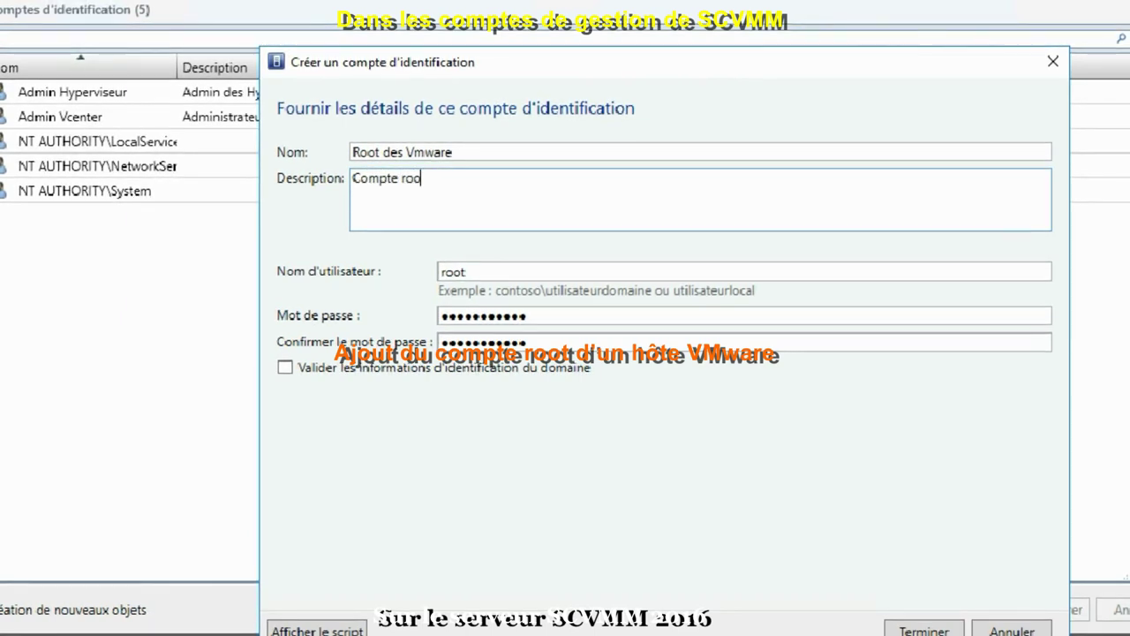
text(des V)
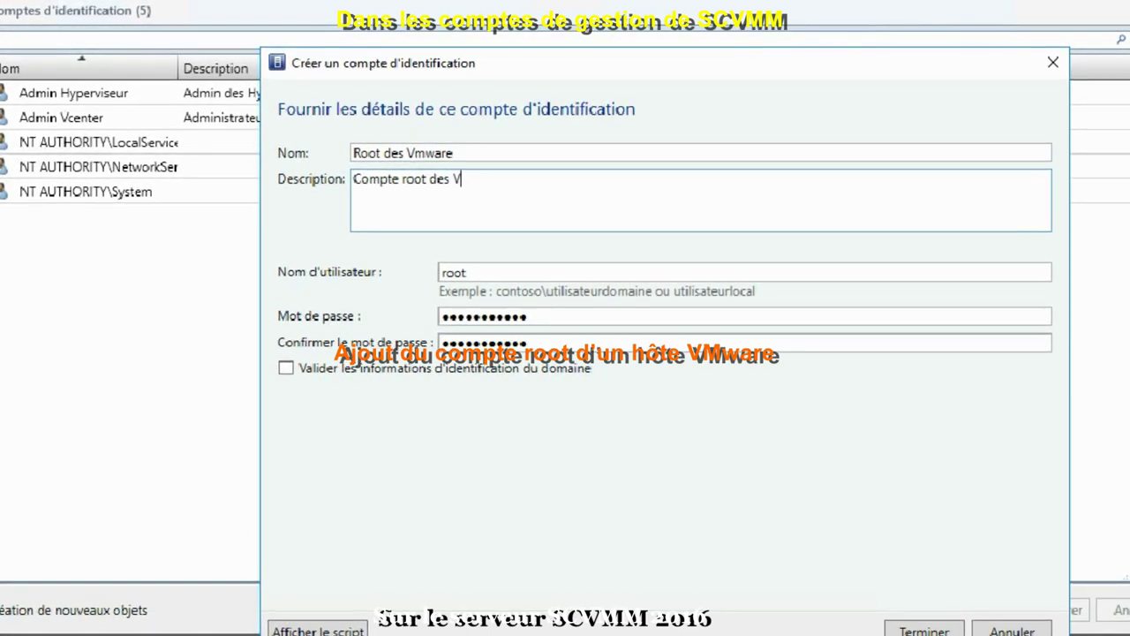
text(Mwar)
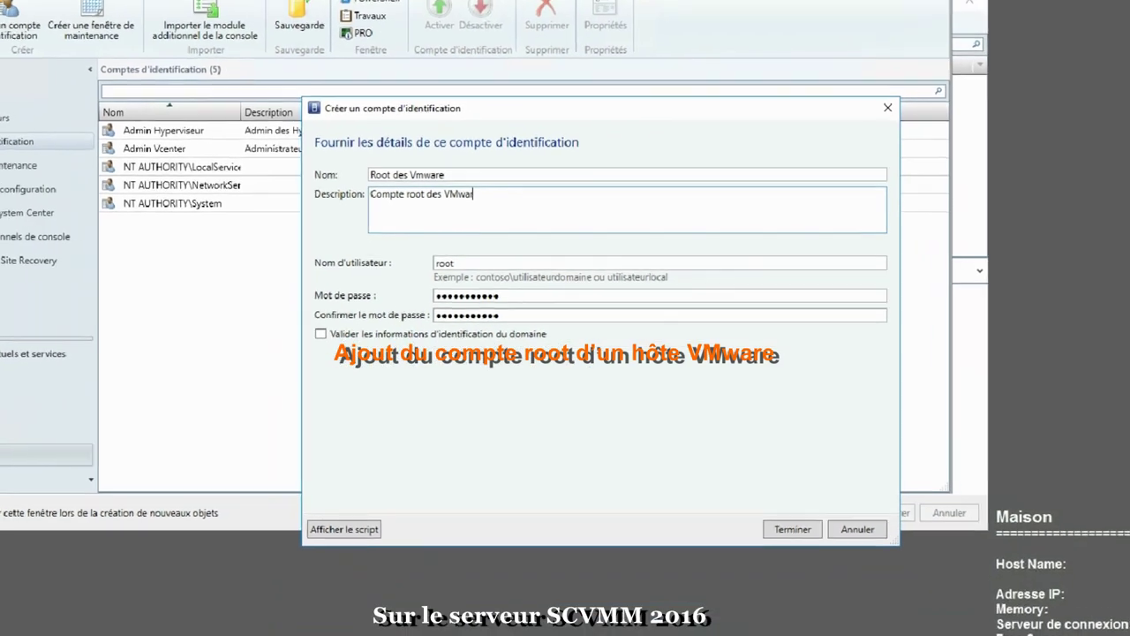
text(e)
click(797, 534)
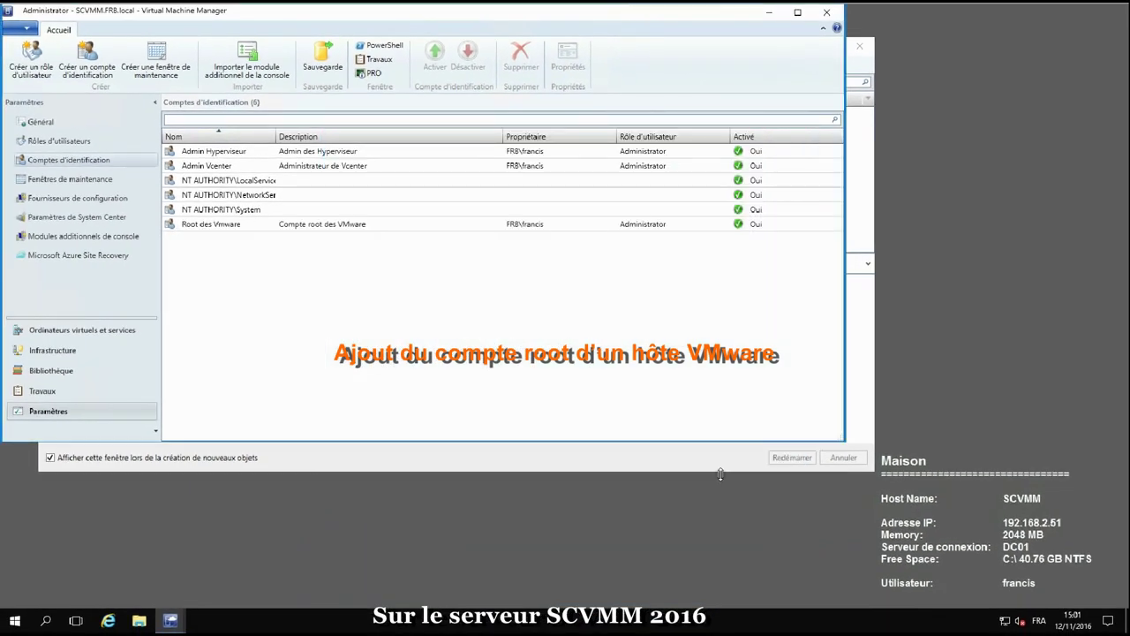
Start adding VMware ESX Clusters and Hosts using the Root des Vmware Run As account
click(63, 351)
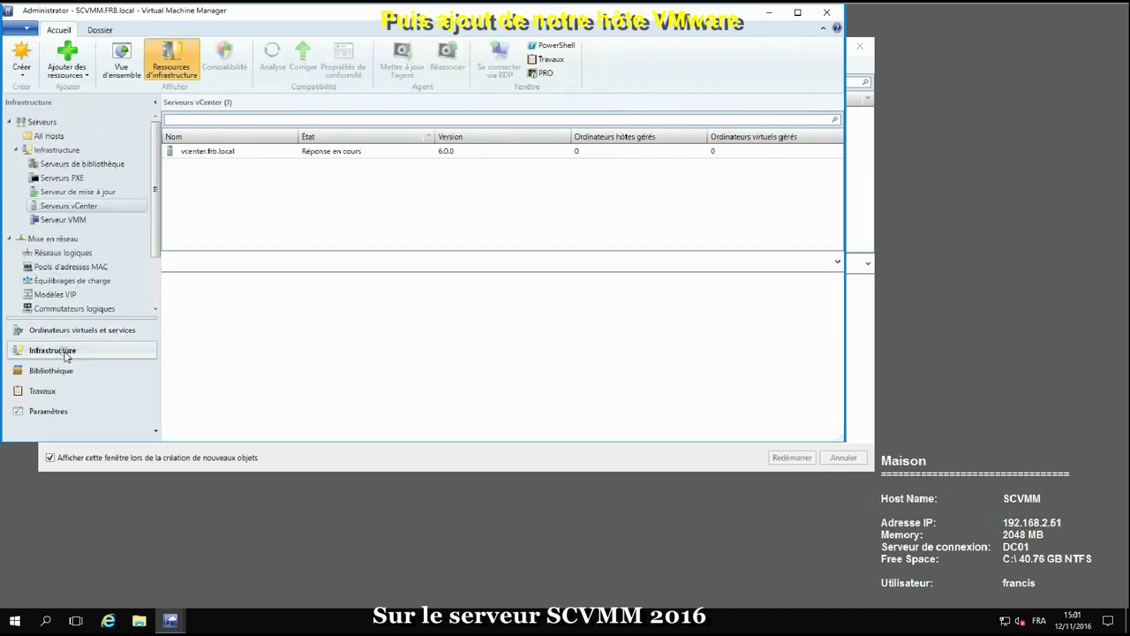
click(87, 75)
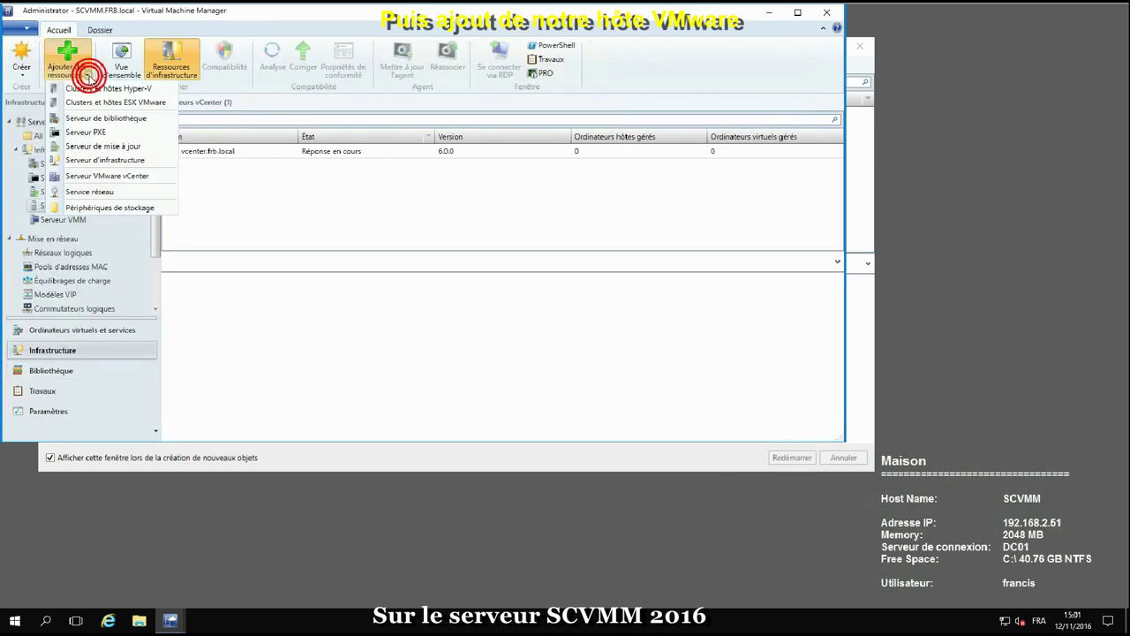
click(106, 103)
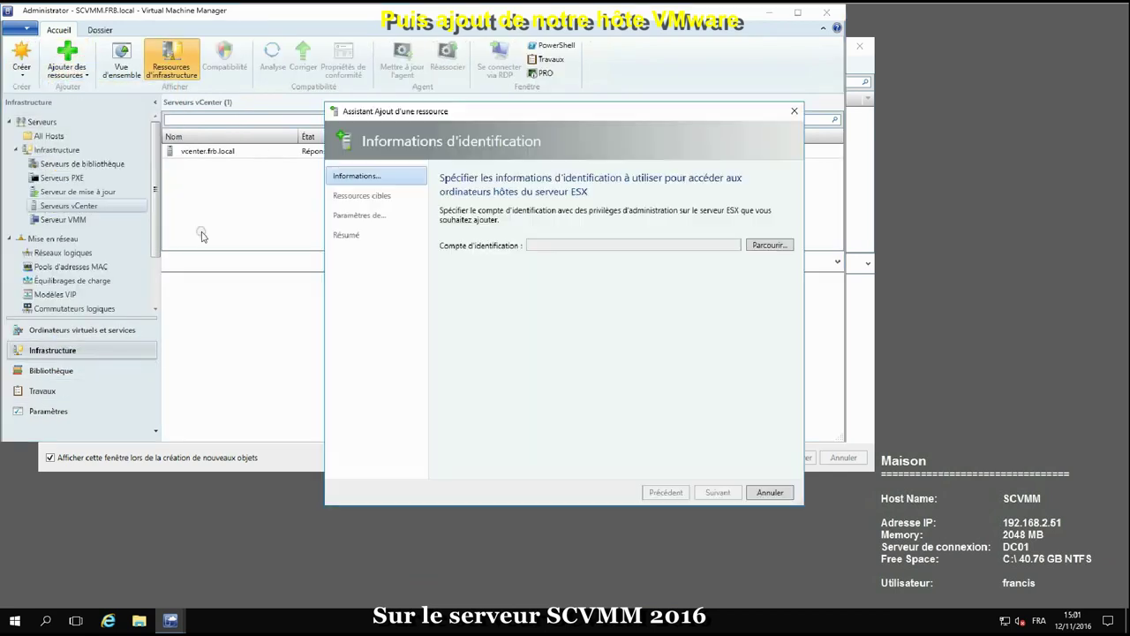
click(780, 246)
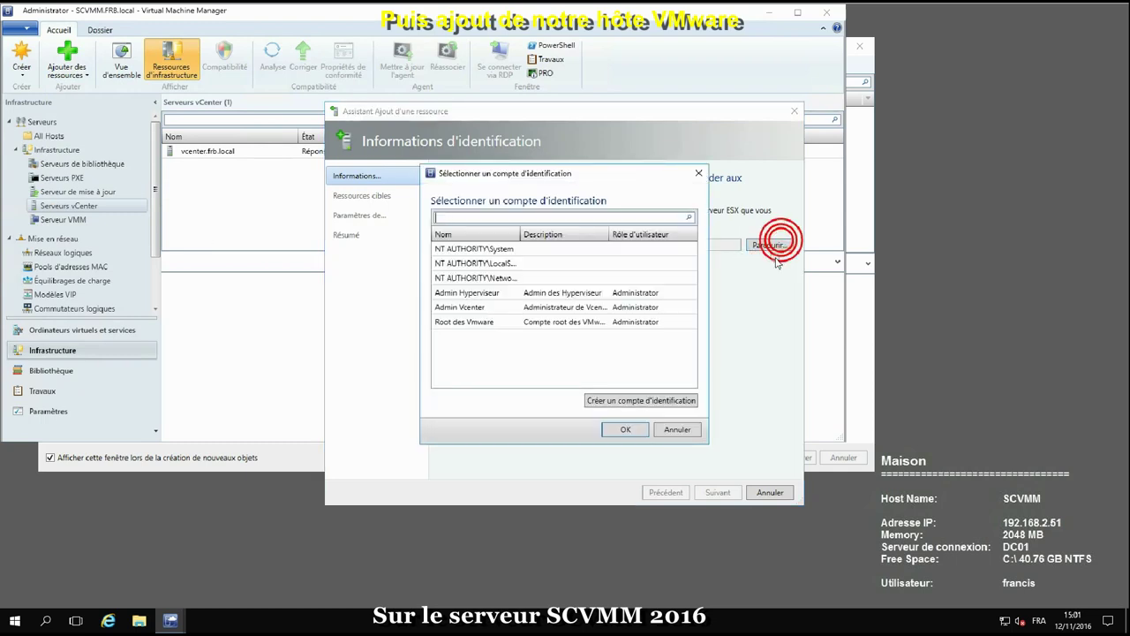
click(452, 324)
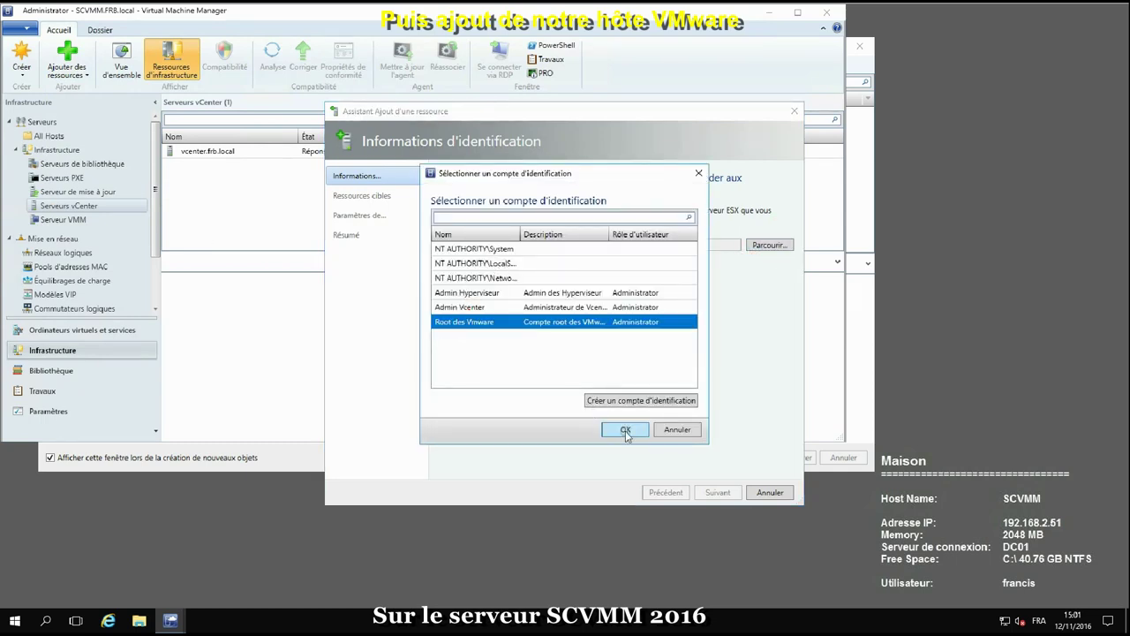
click(623, 429)
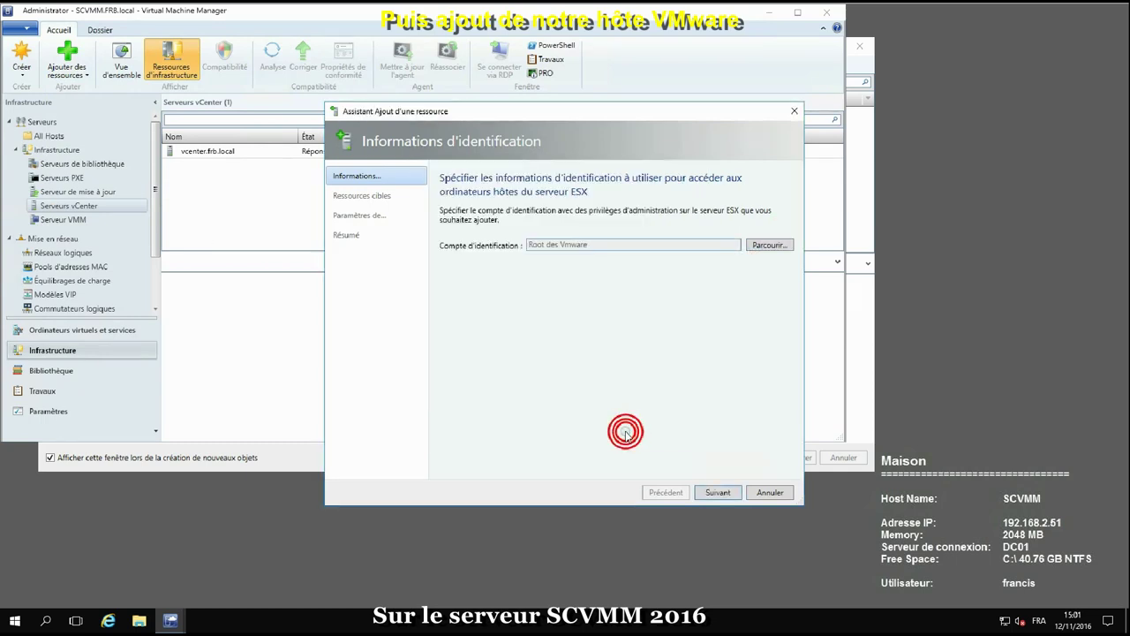
Select vmware1.frb.local, keep the All Hosts group, and finish the wizard
click(721, 493)
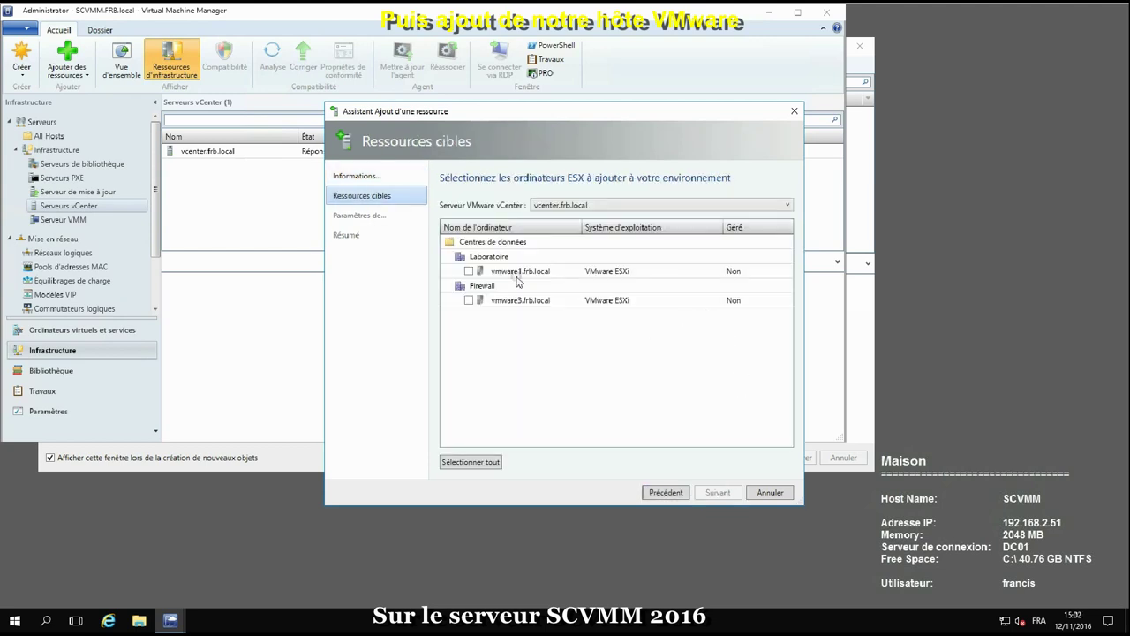
click(470, 271)
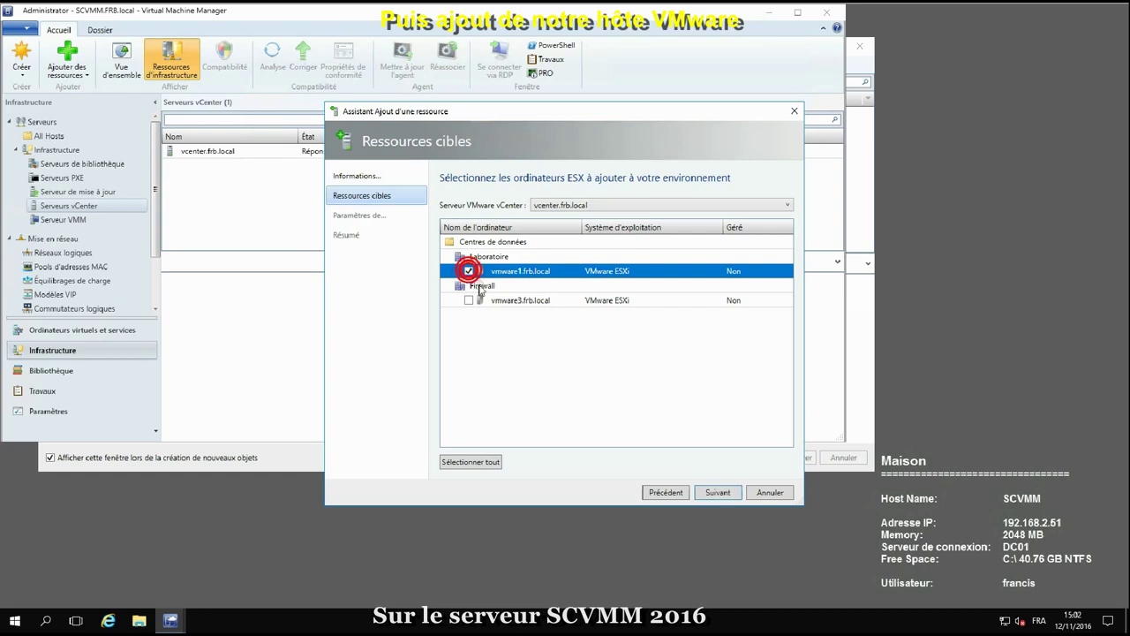
click(712, 497)
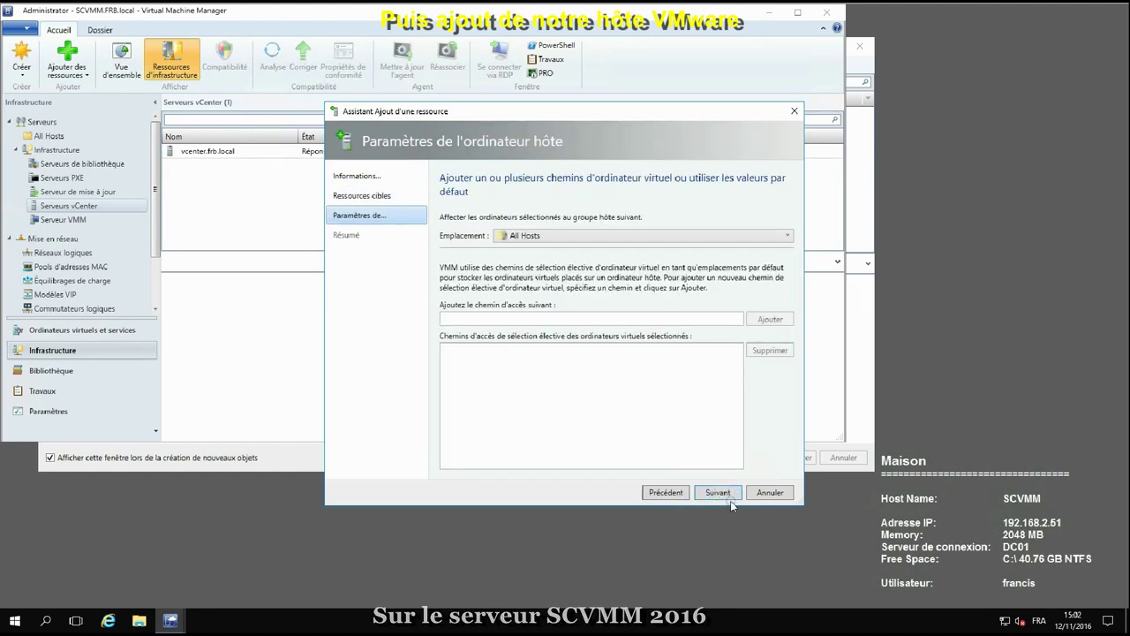
click(722, 494)
click(725, 494)
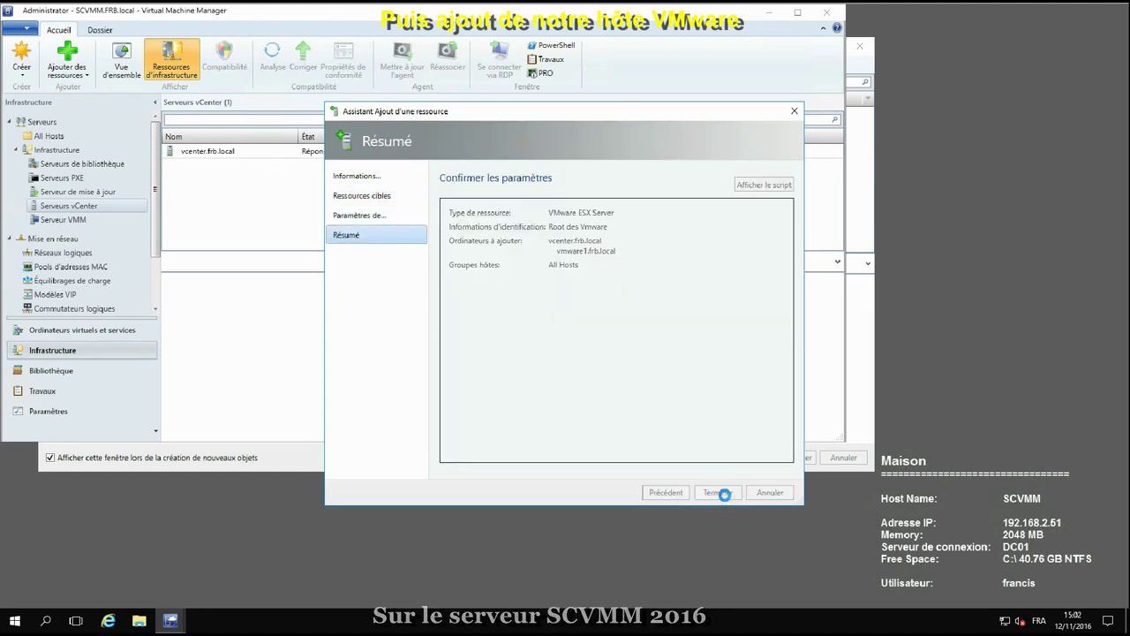